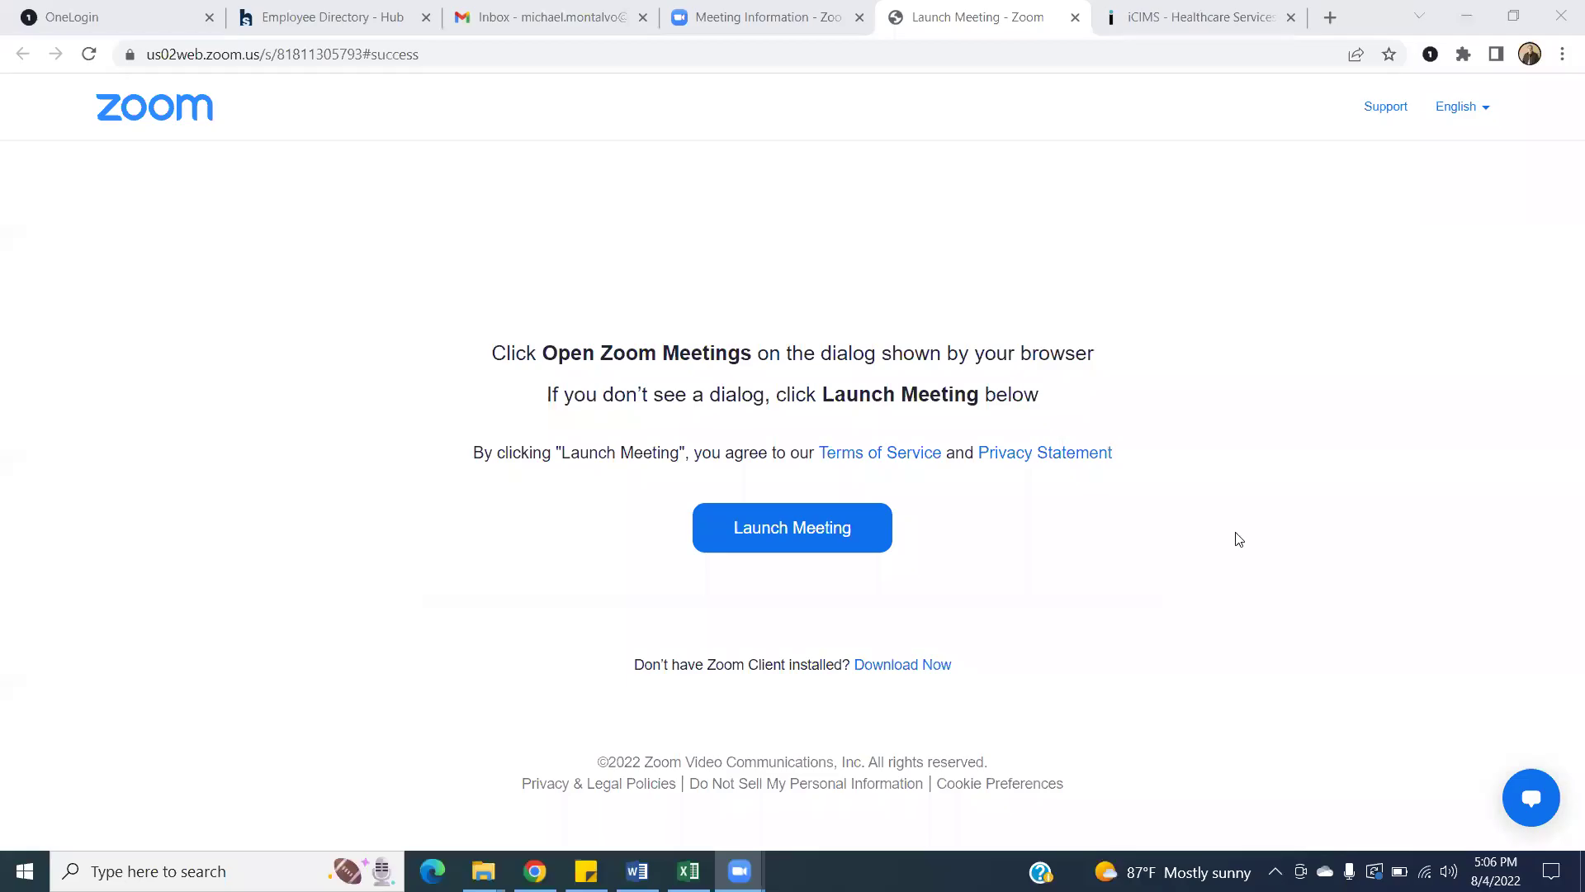
Switch to the Gmail inbox tab and briefly open and close the Google apps panel
left_click(545, 10)
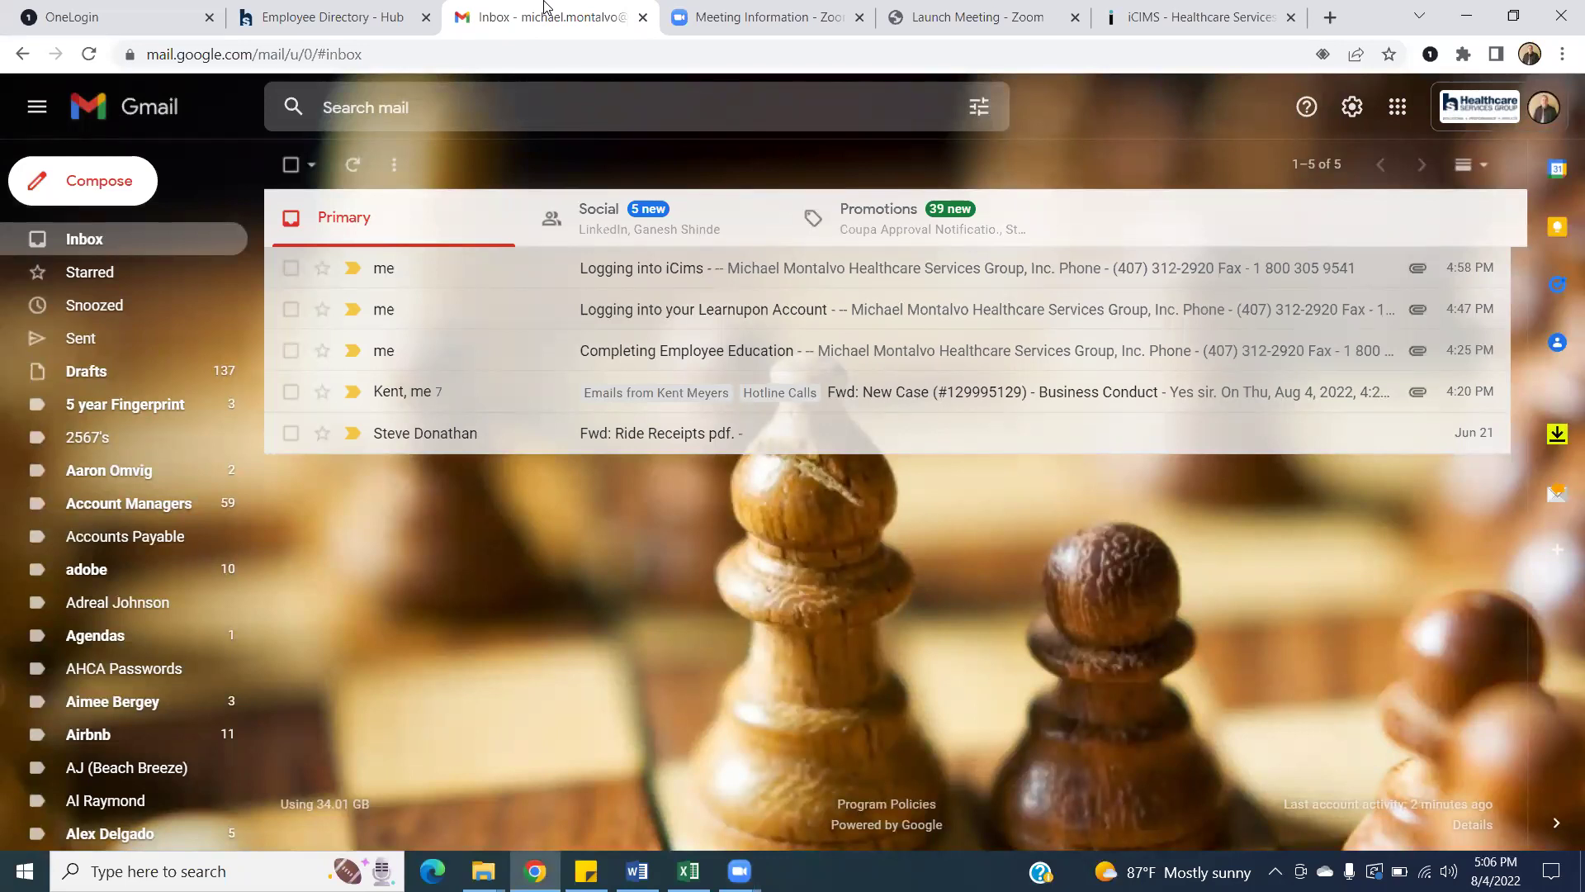
left_click(1395, 114)
left_click(1395, 114)
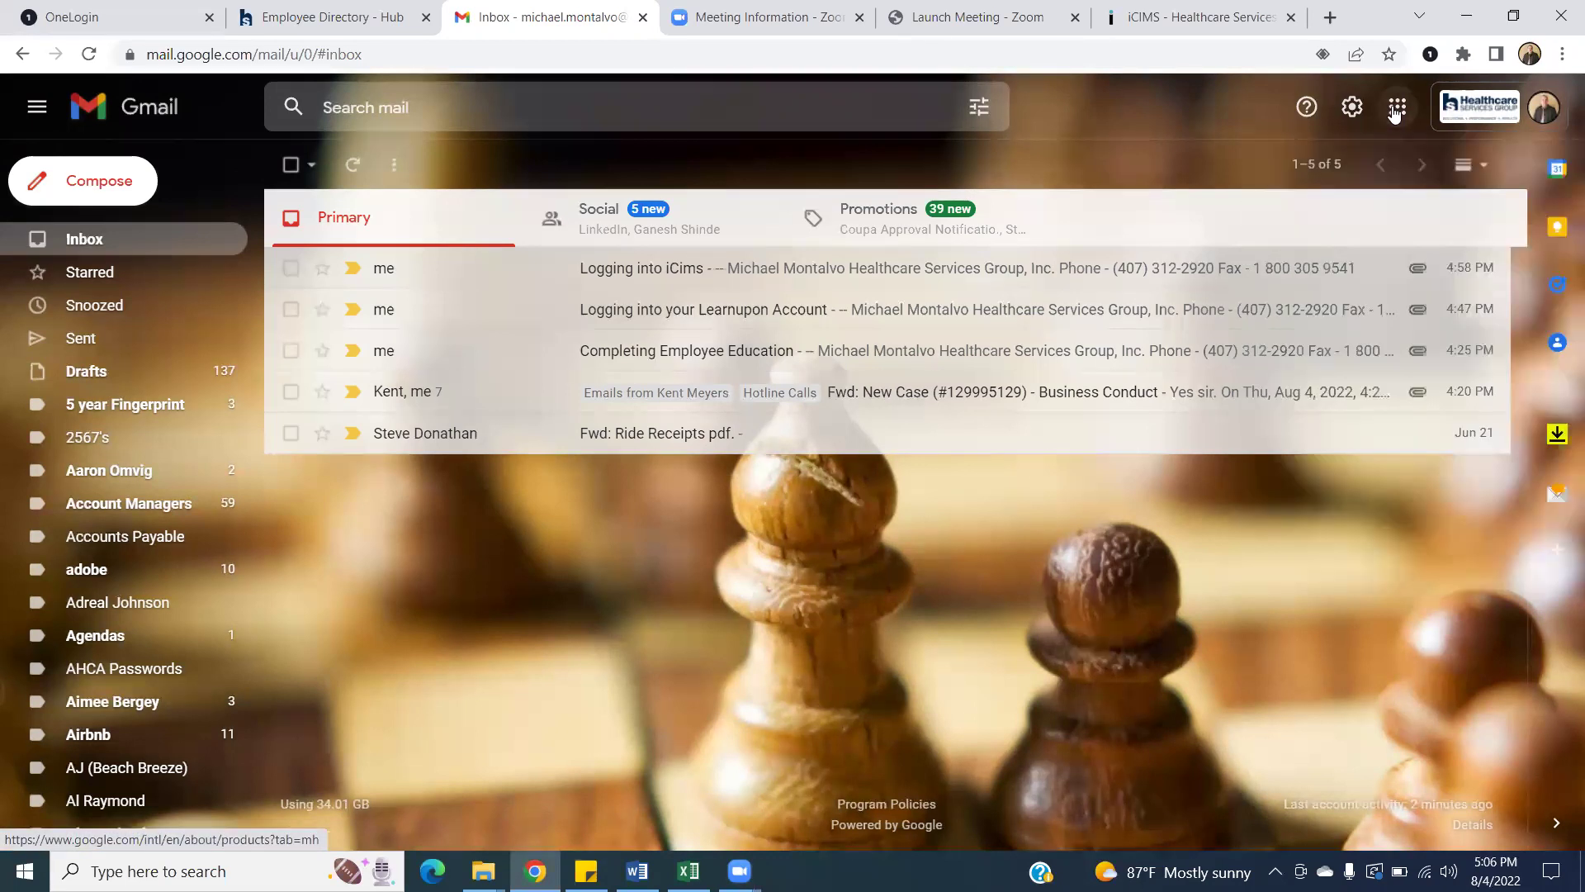
Switch to the iCIMS dashboard and pin the Quick Links shortcuts panel open
left_click(1177, 6)
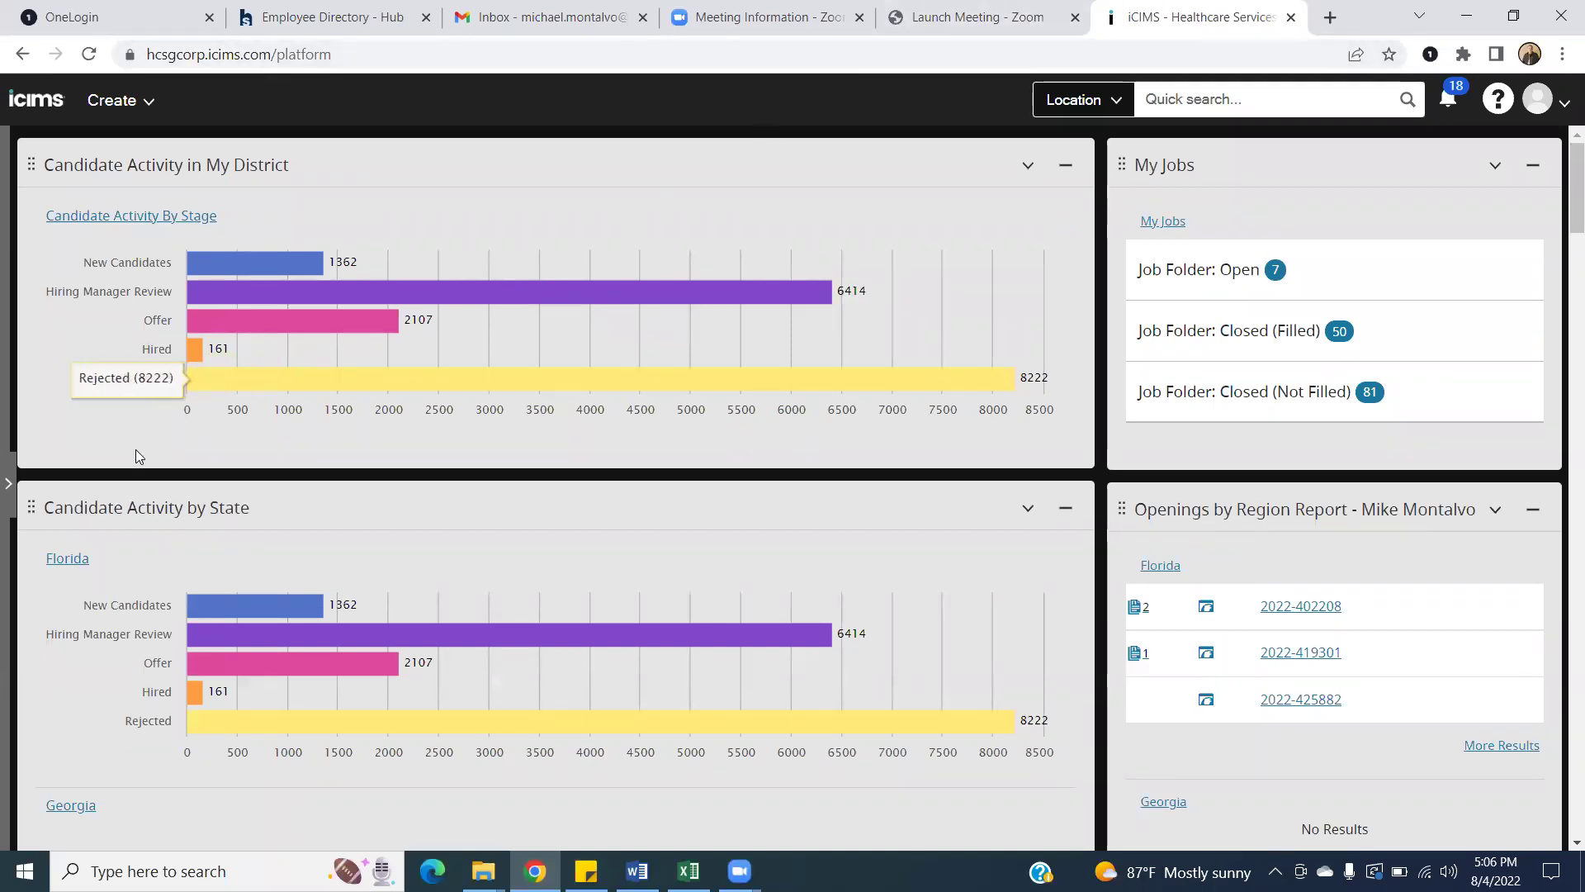
left_click(9, 490)
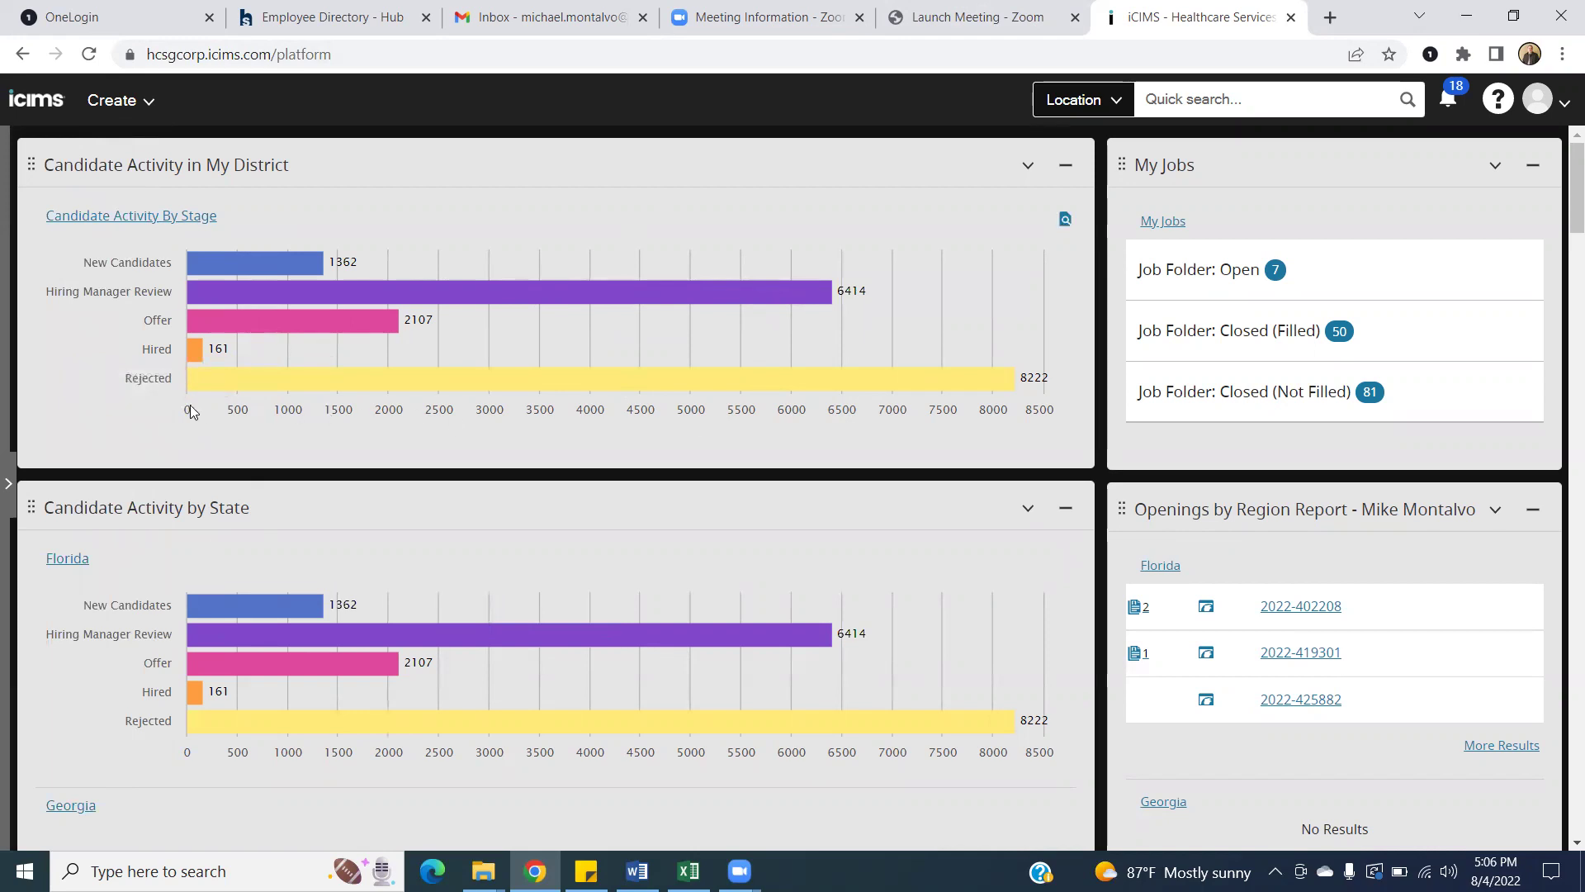
left_click(7, 495)
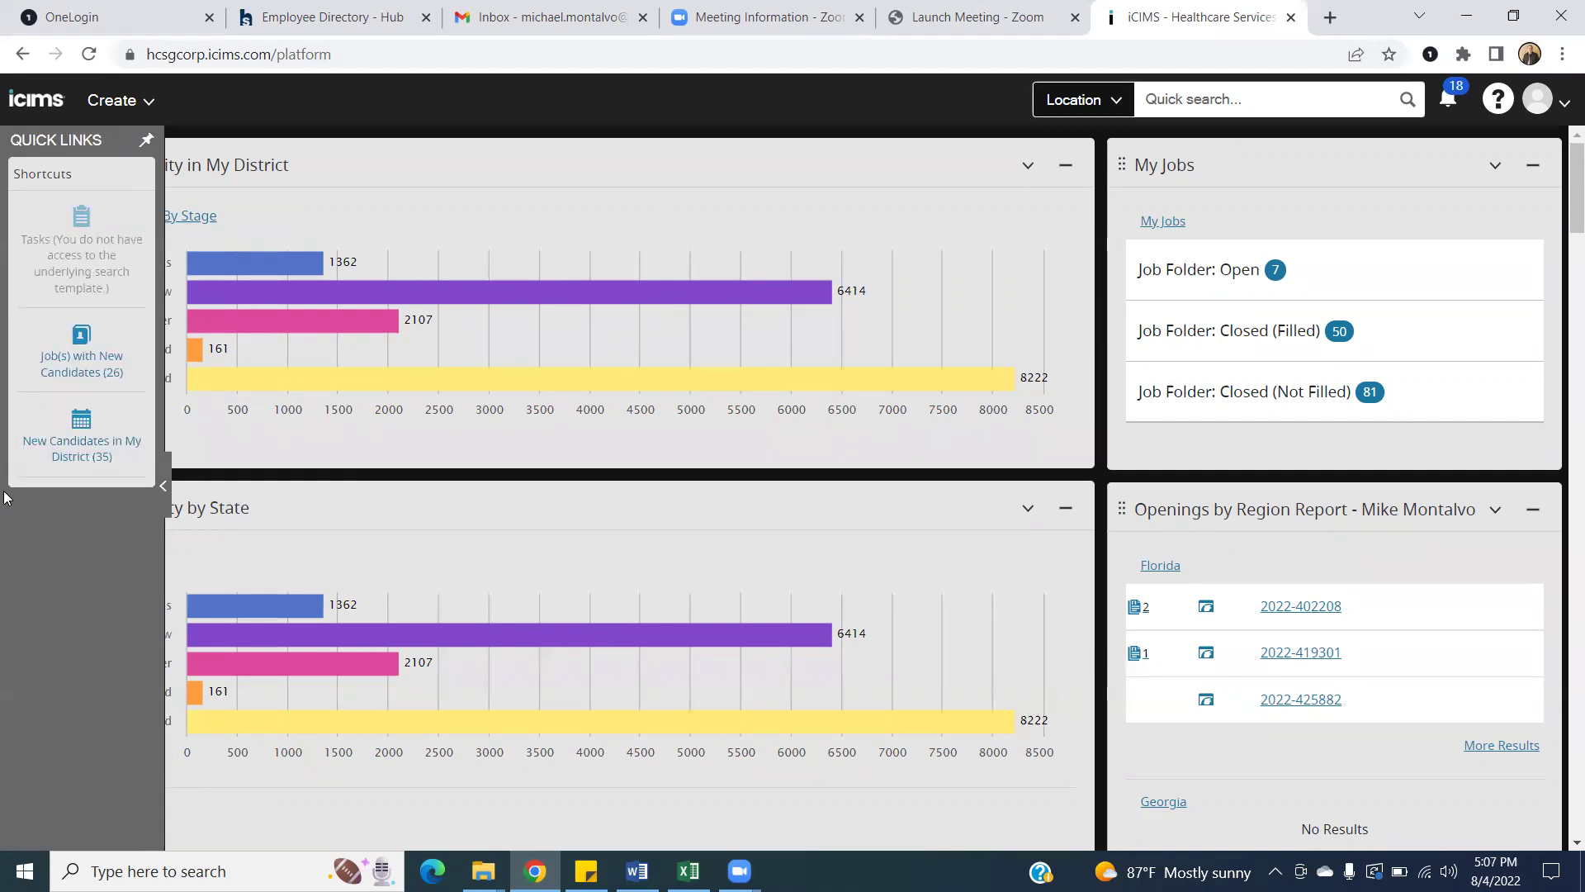
left_click(147, 139)
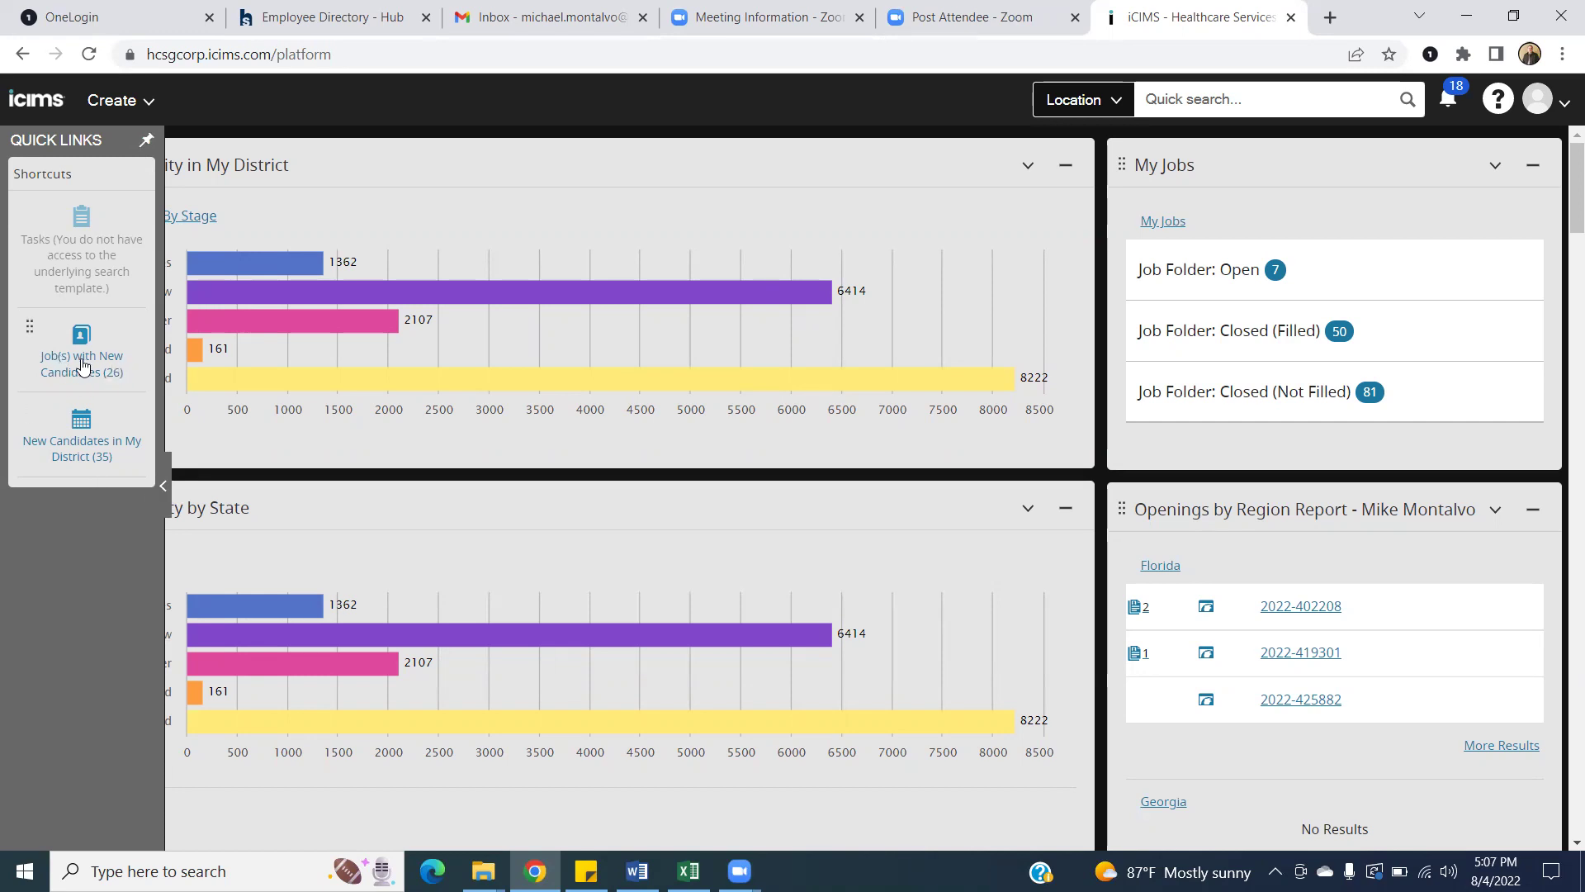
left_click(82, 366)
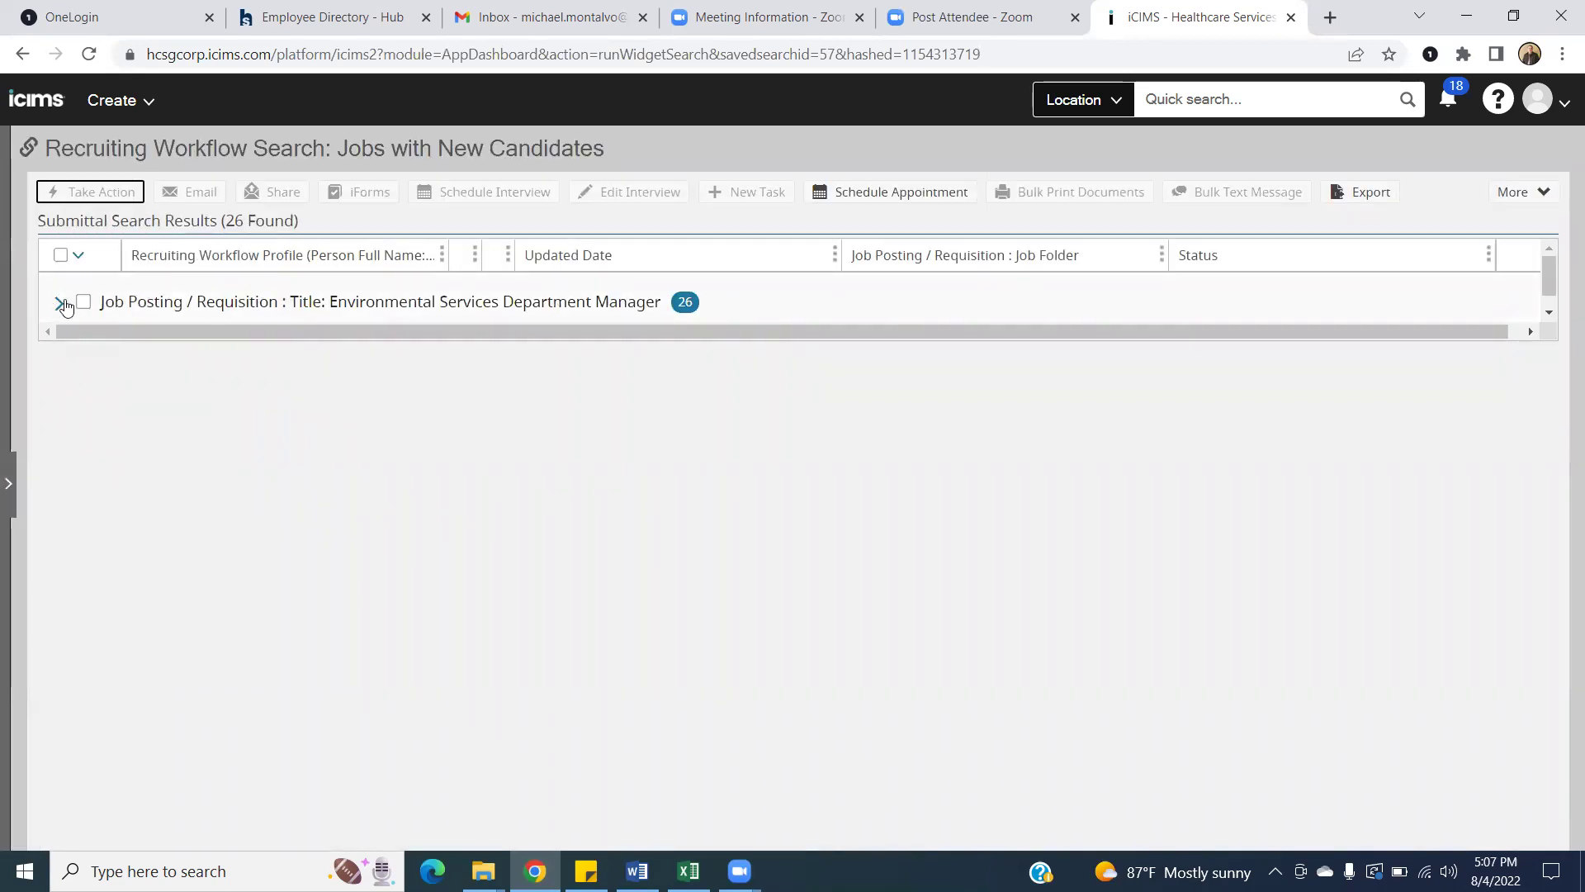
left_click(57, 304)
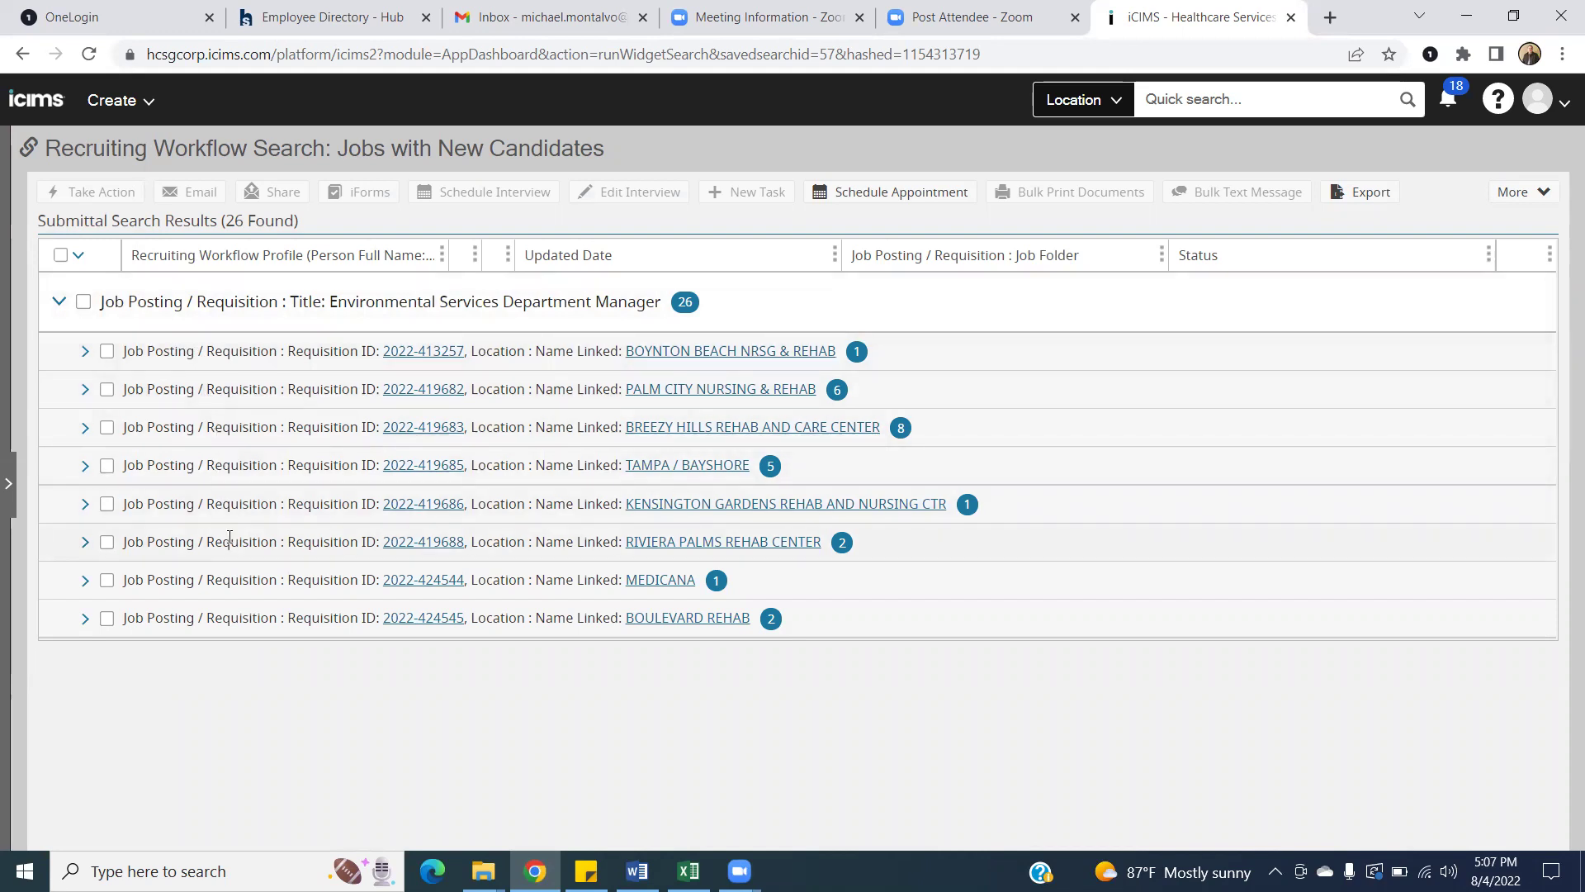
left_click(84, 351)
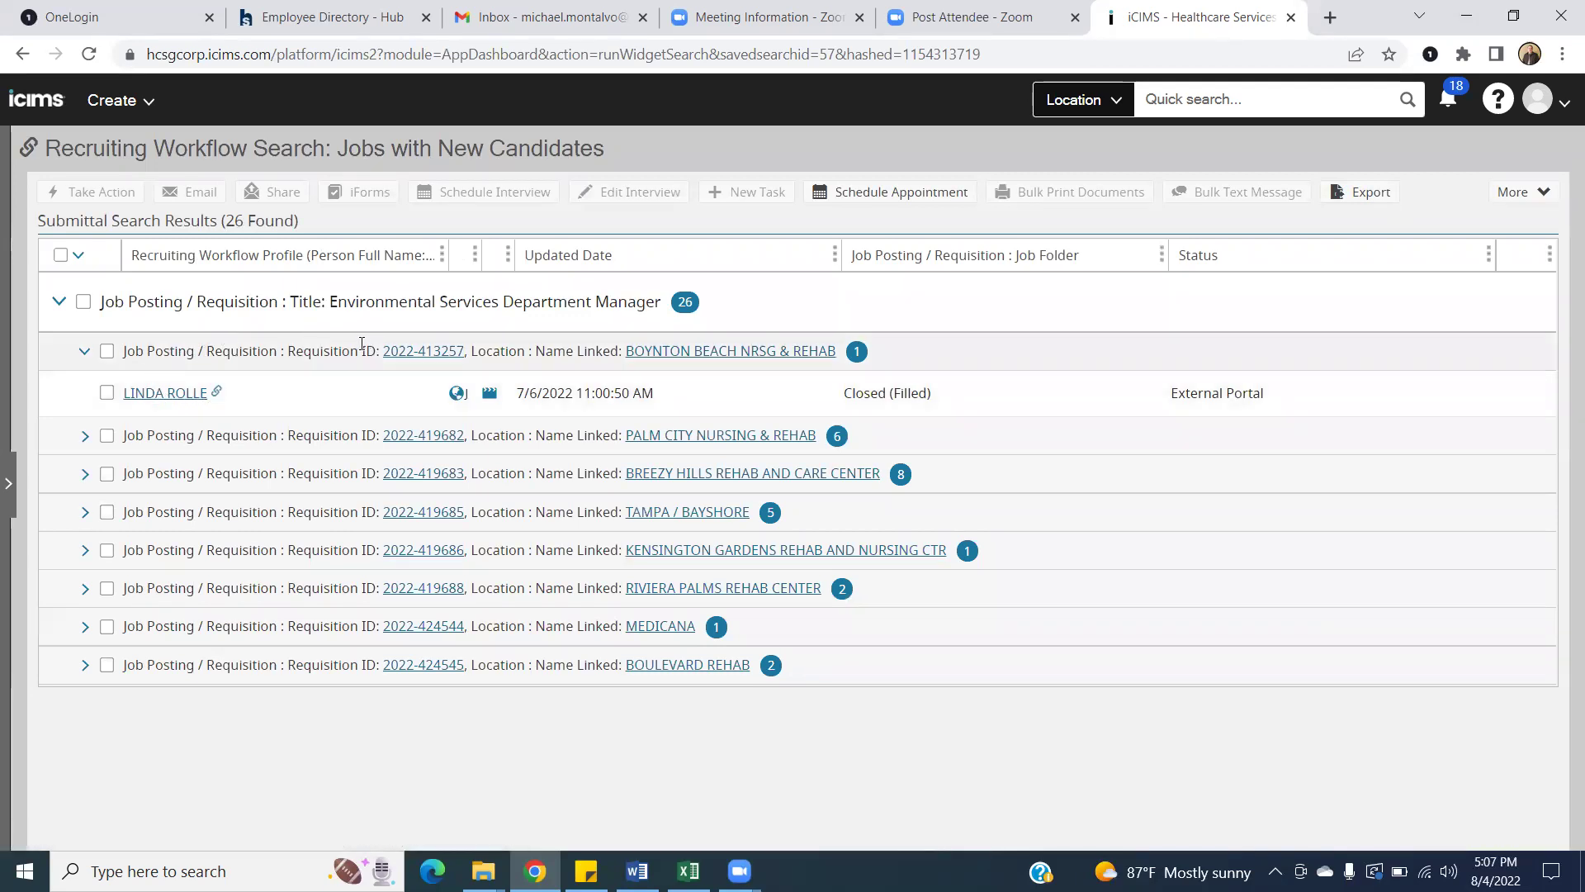
left_click(151, 398)
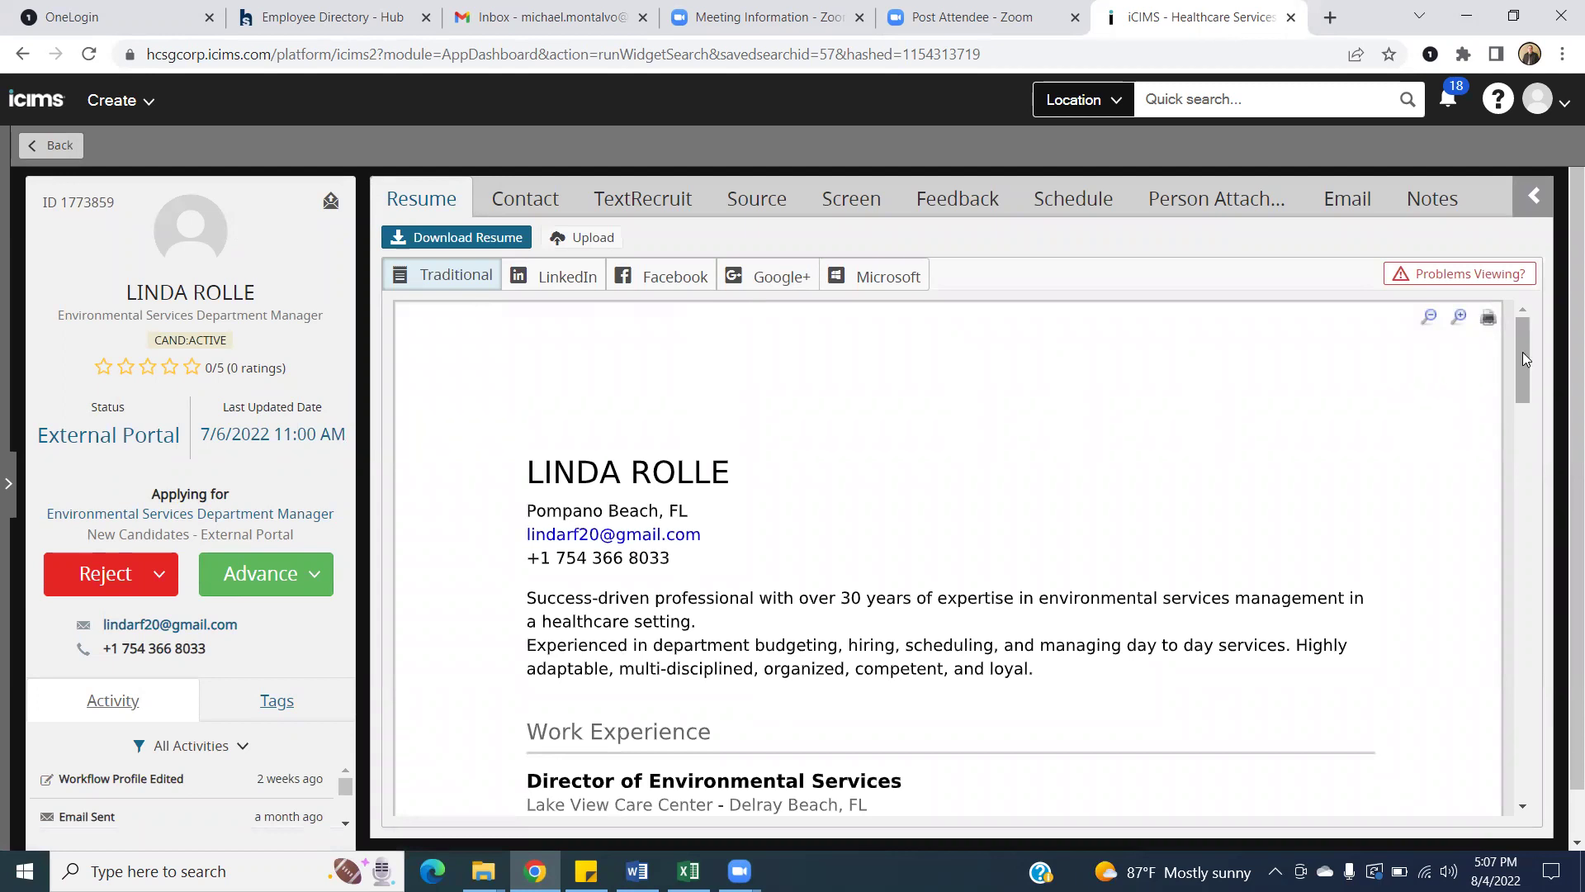
Scroll the resume to review the Director of Environmental Services roles and education
mouse_move(1524, 352)
left_mouse_down()
mouse_move(1520, 537)
mouse_move(1520, 357)
left_mouse_up()
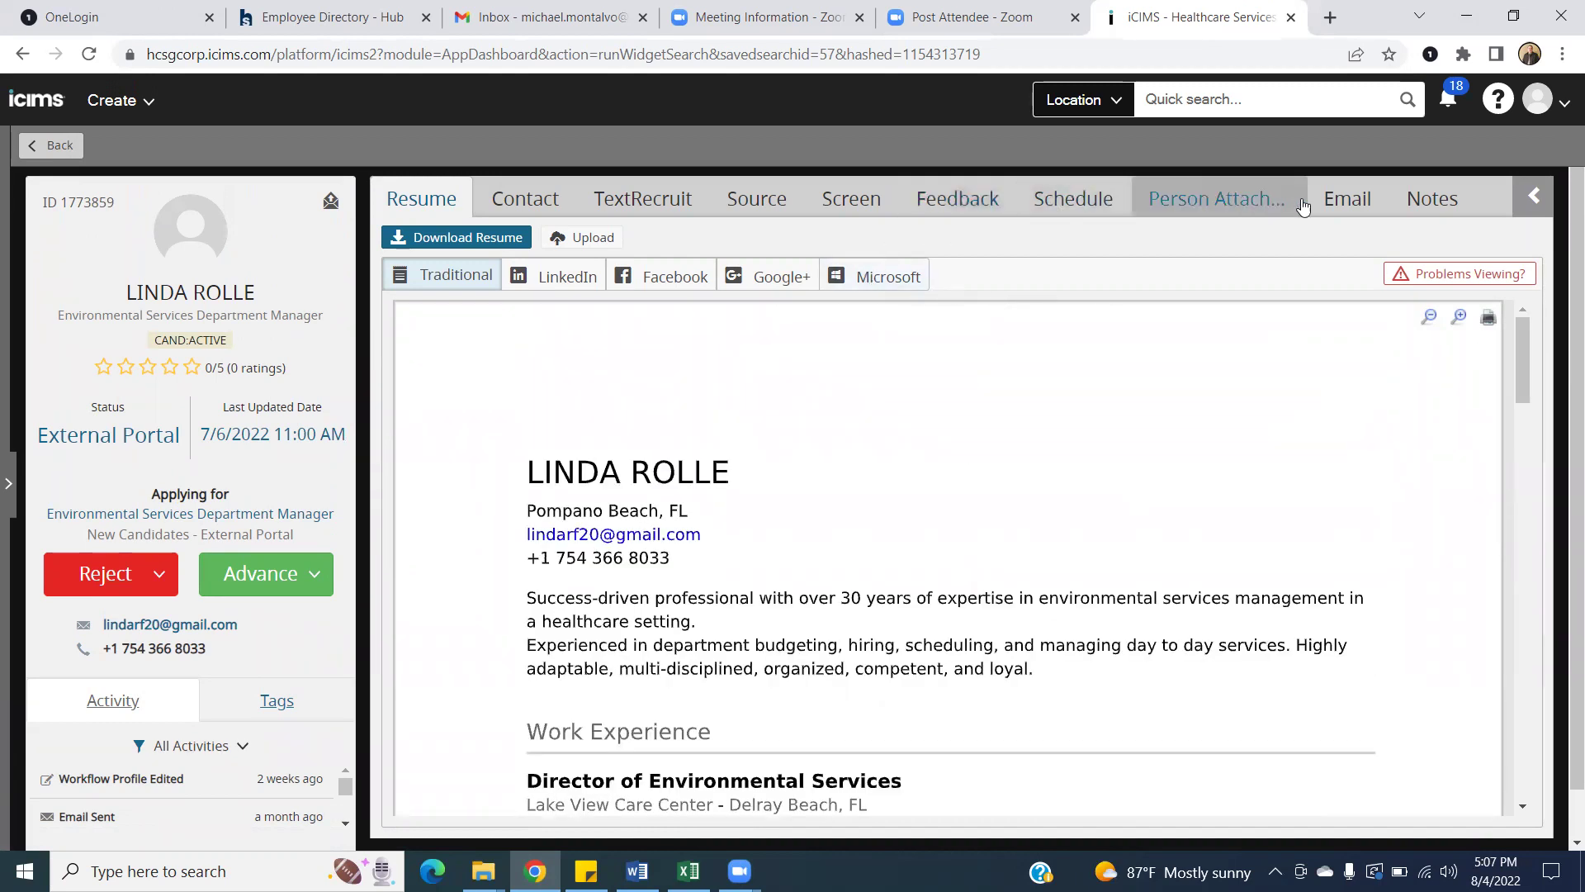
Review the candidate's Notes tab, starting a new note but discarding it unsaved
left_click(1414, 201)
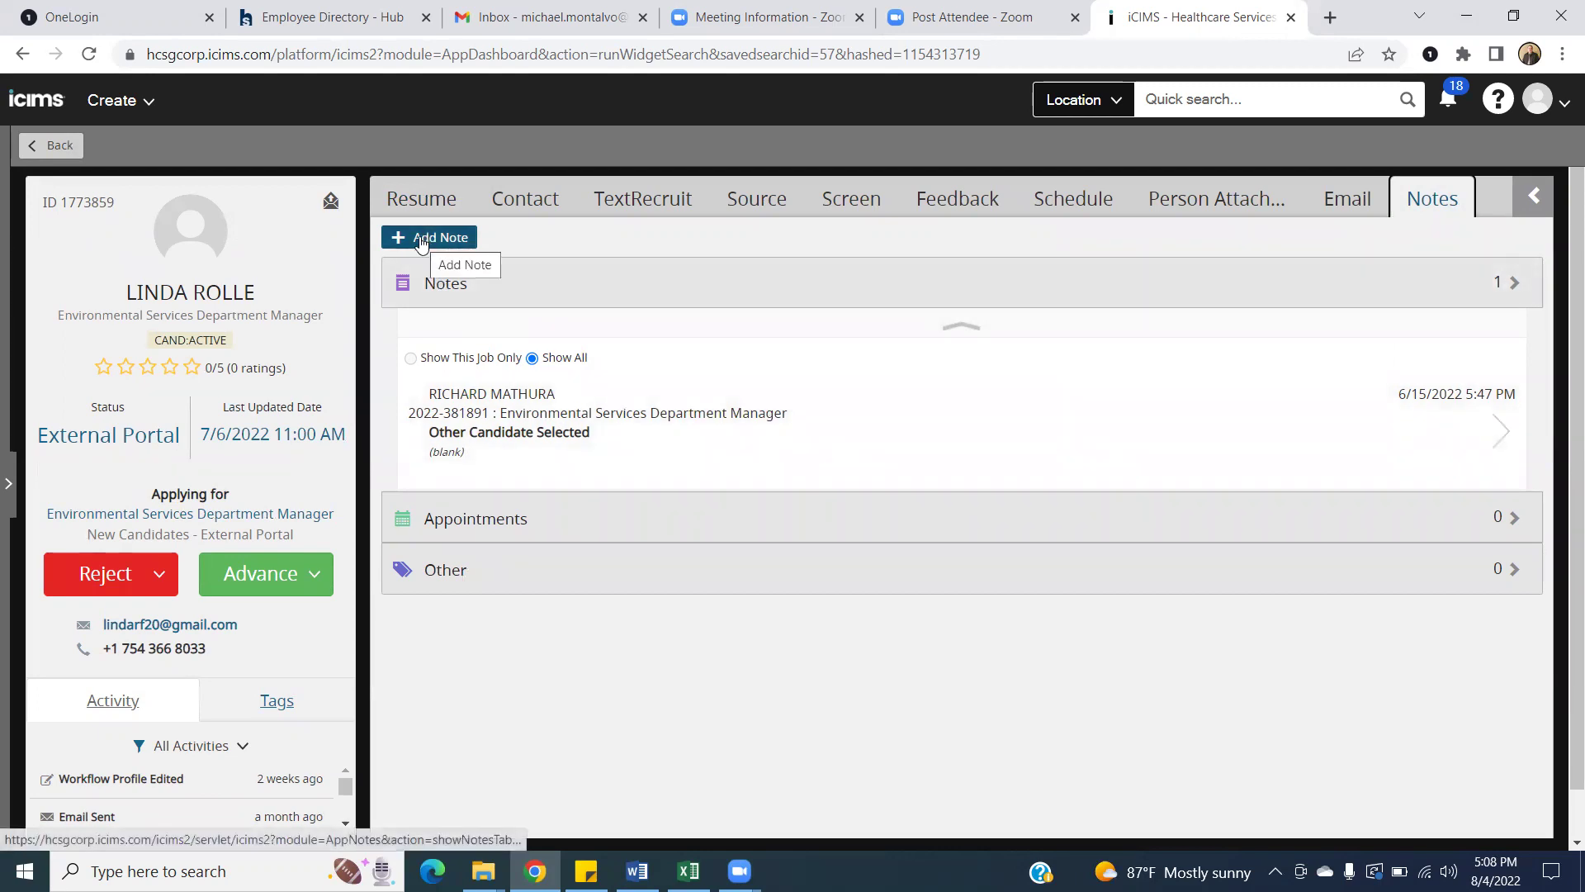
left_click(421, 238)
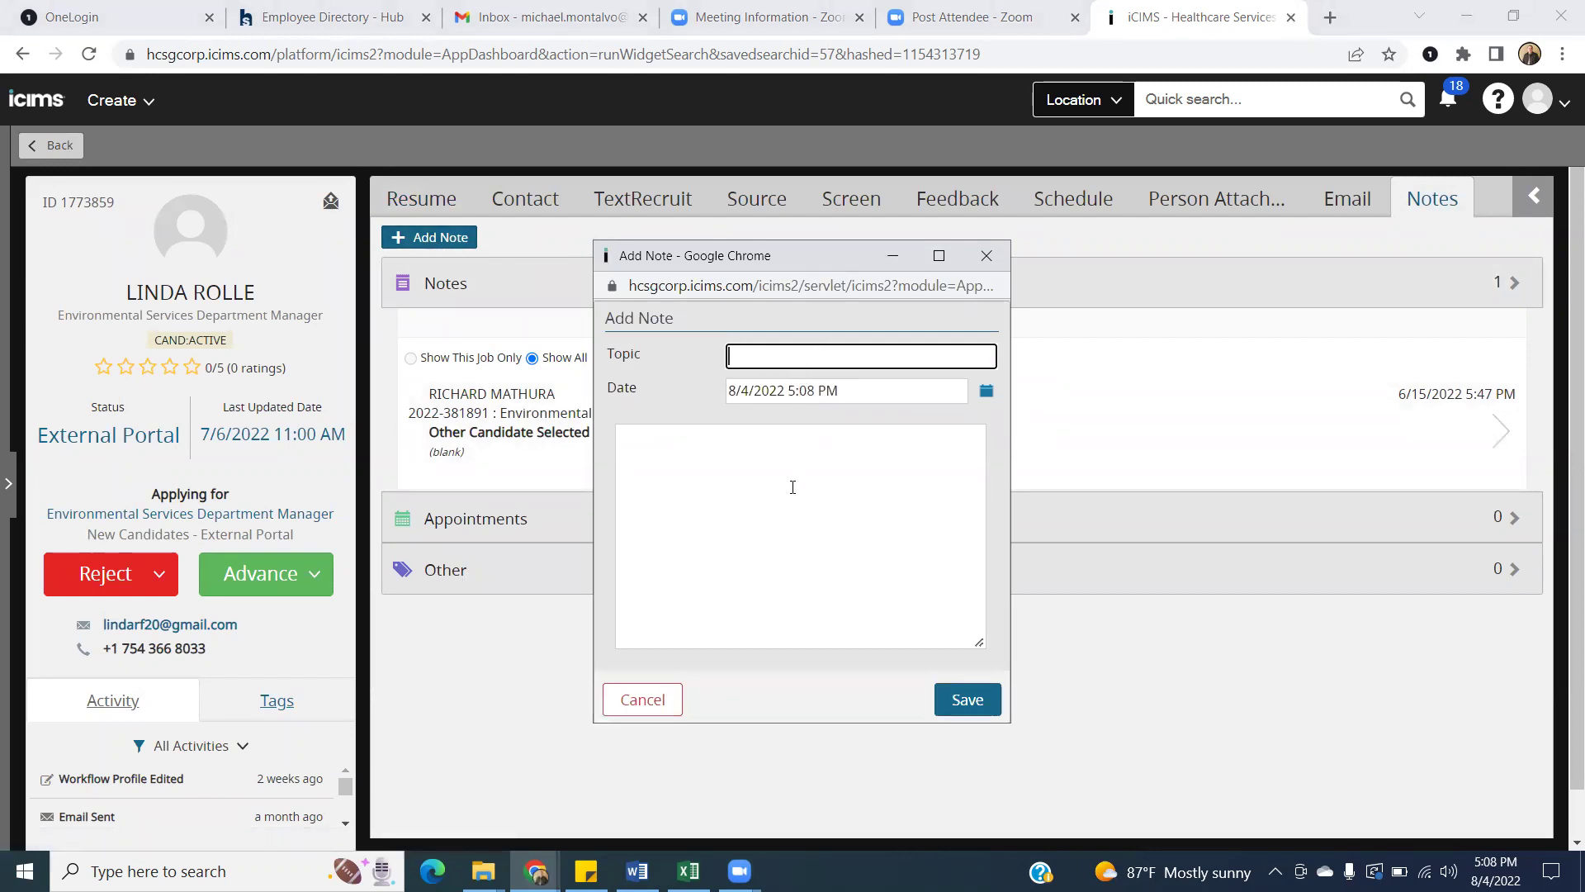
left_click(984, 258)
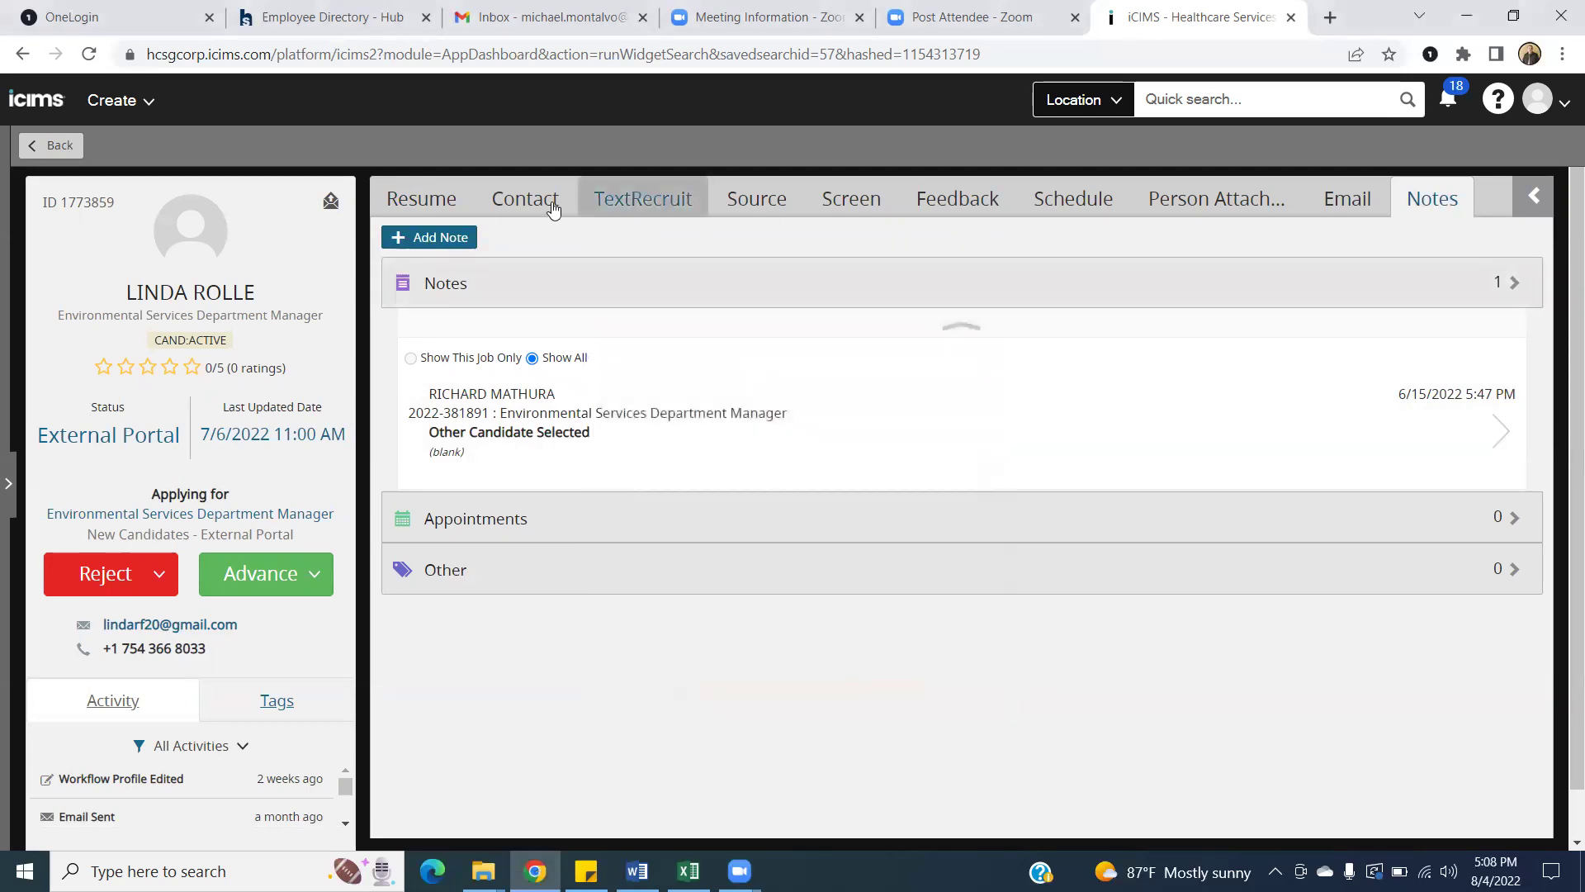
Switch the candidate profile back to the Resume tab
left_click(435, 200)
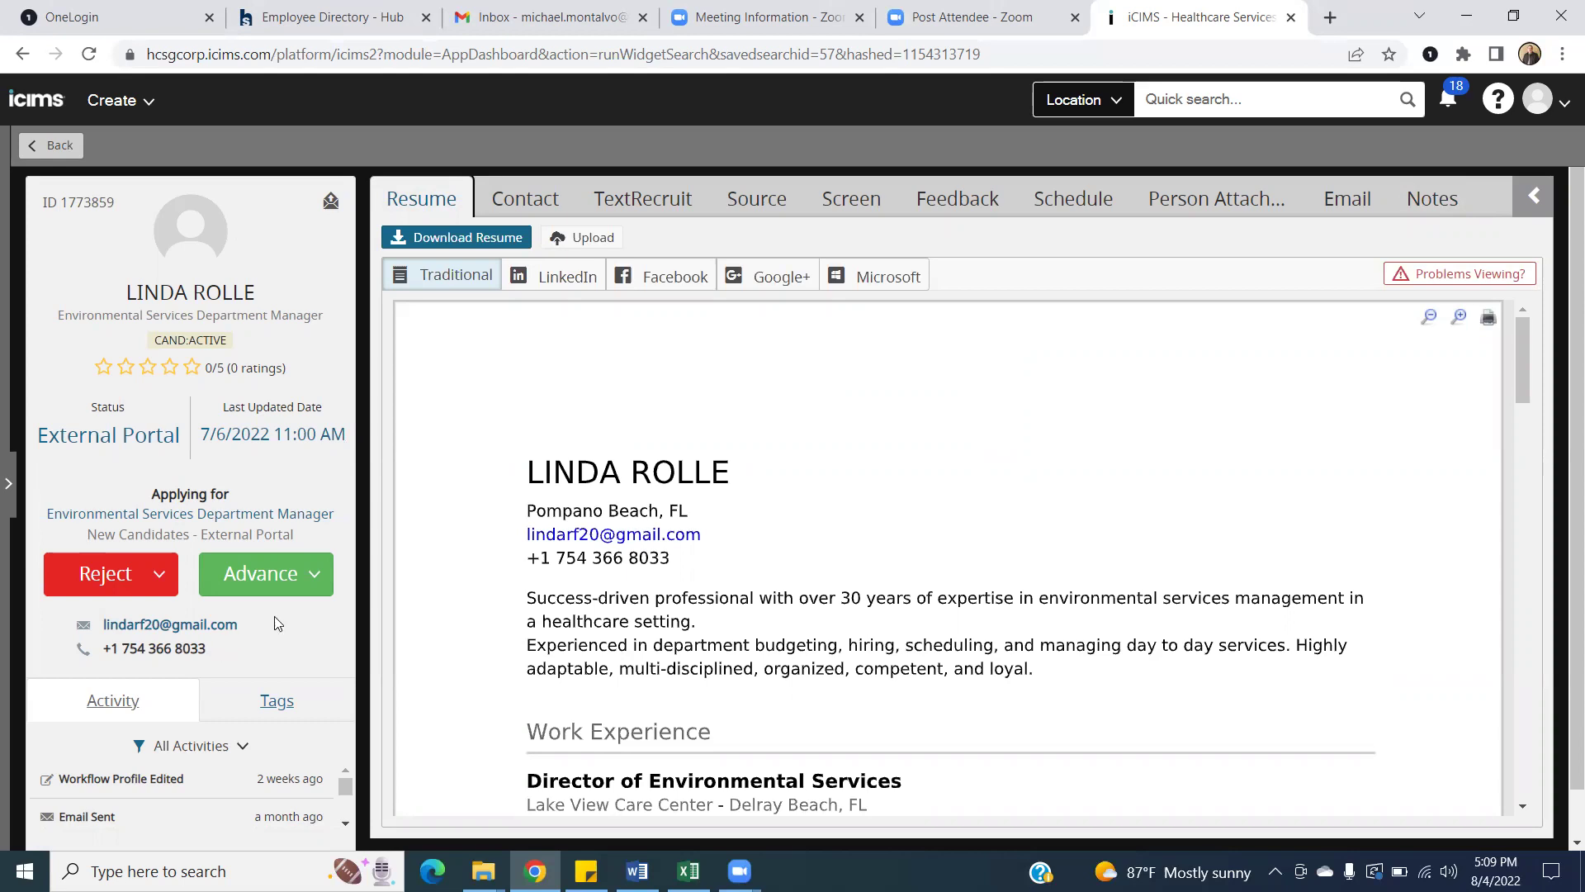
Advance the candidate to Reviewed; Selected for Phone Interview and send the email with Say_Hello_To_Your_Future_-_HCSG.pdf
left_click(315, 577)
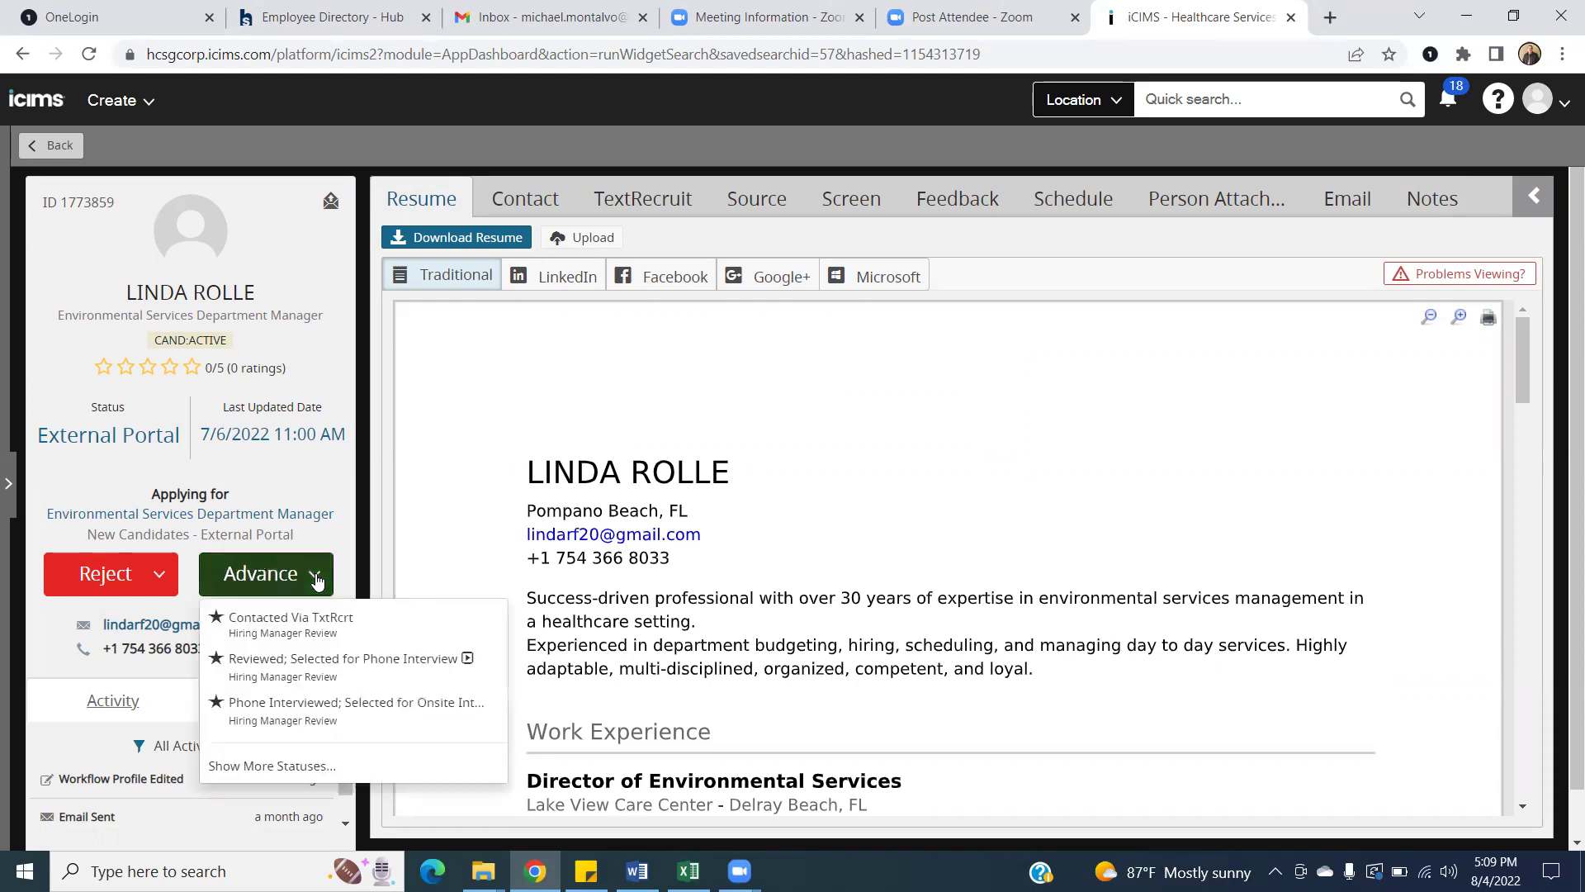
left_click(321, 673)
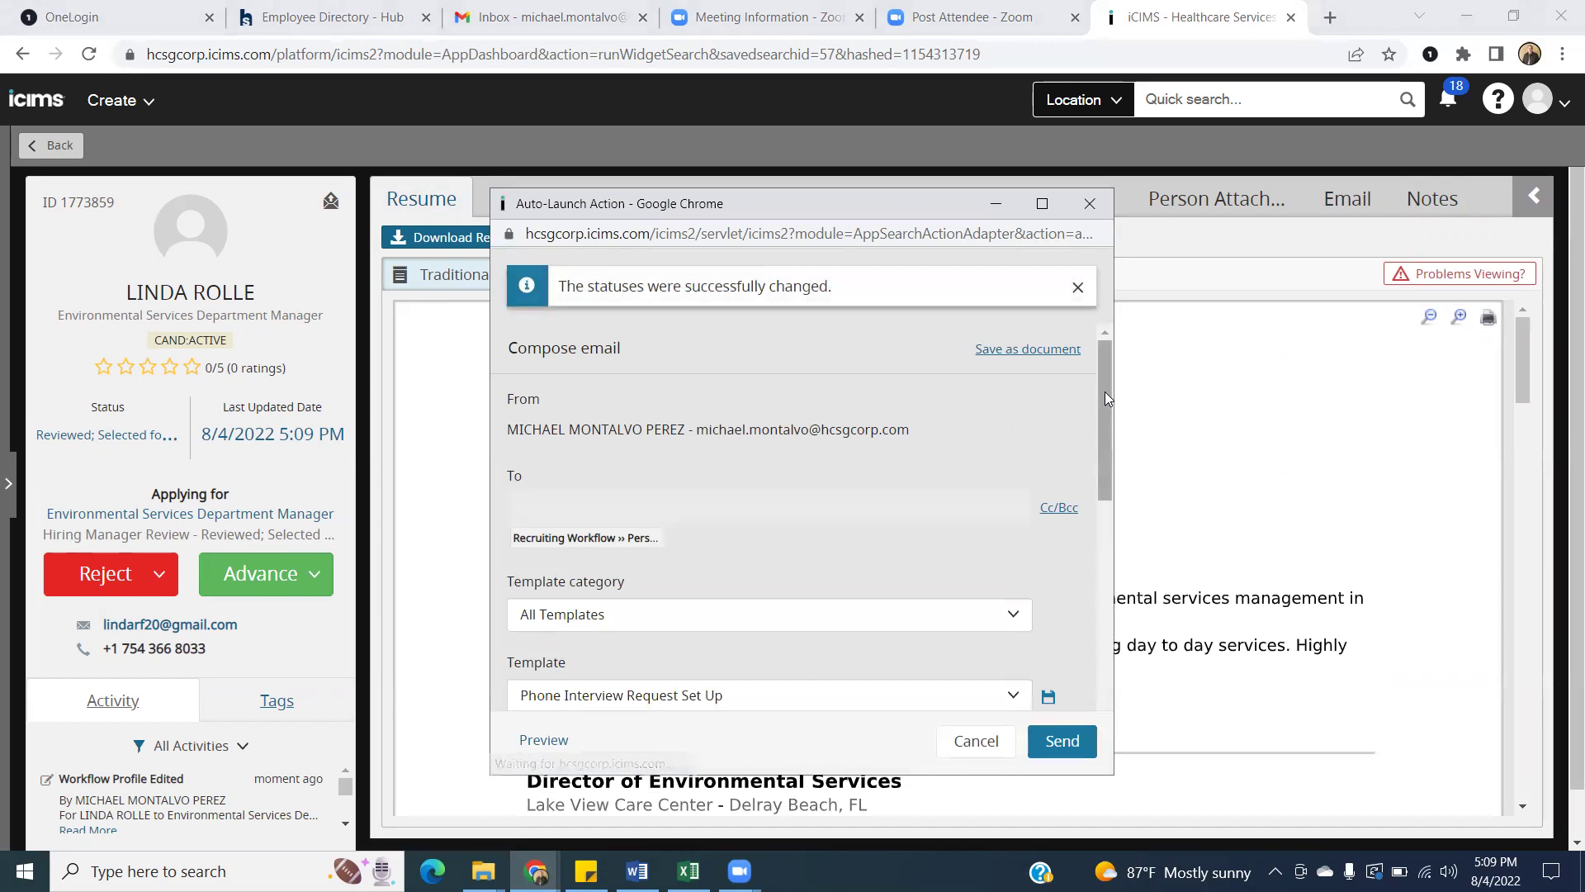
left_click_drag(1105, 395, 943, 450)
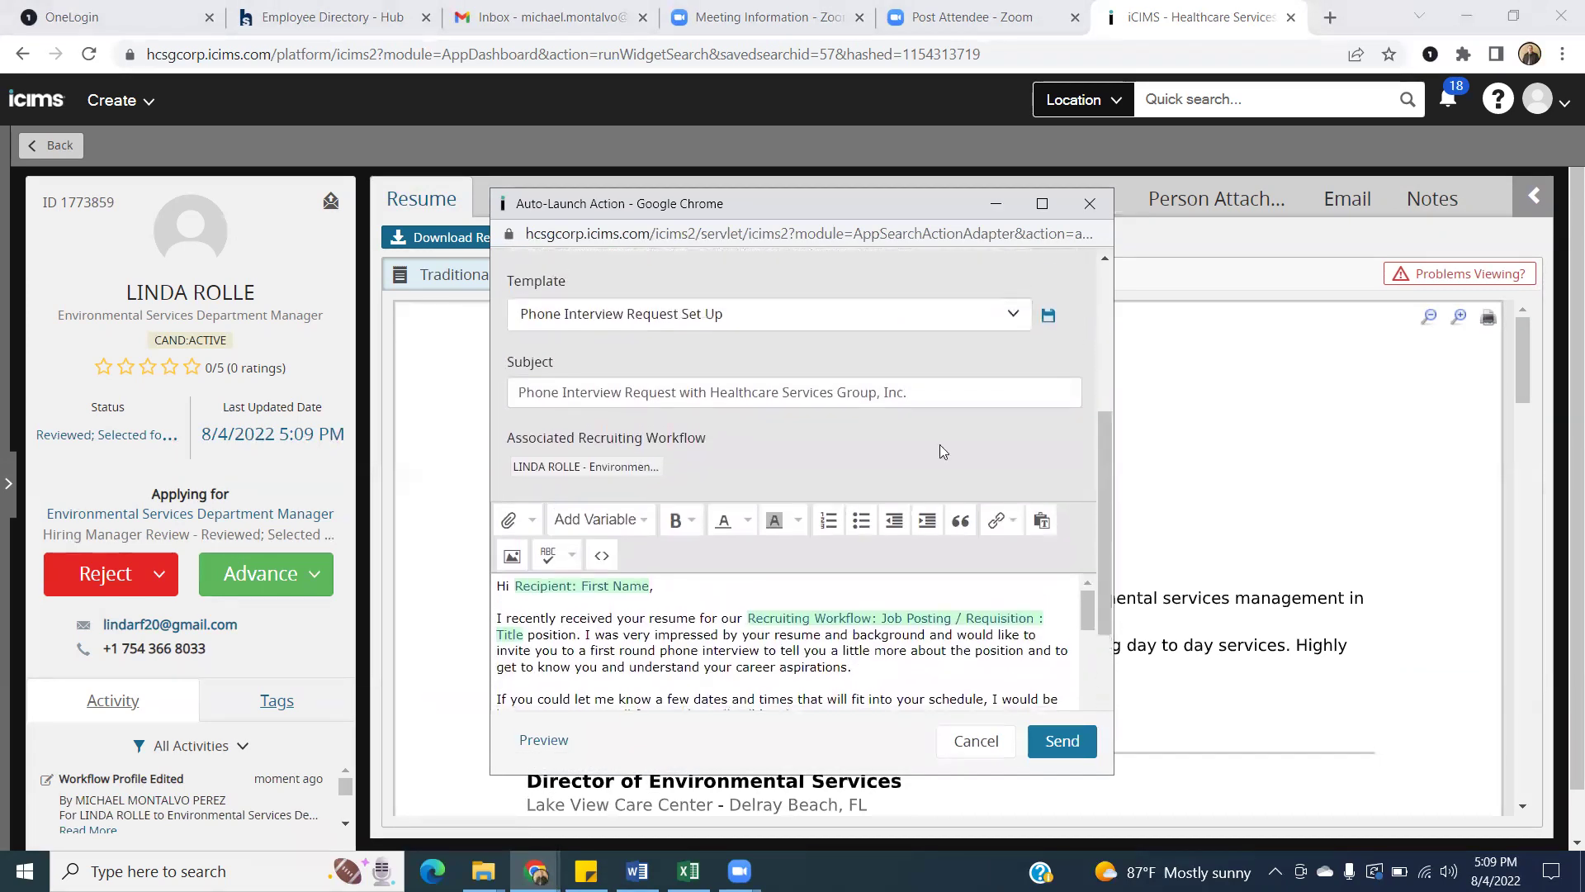
left_click_drag(1101, 463, 1101, 540)
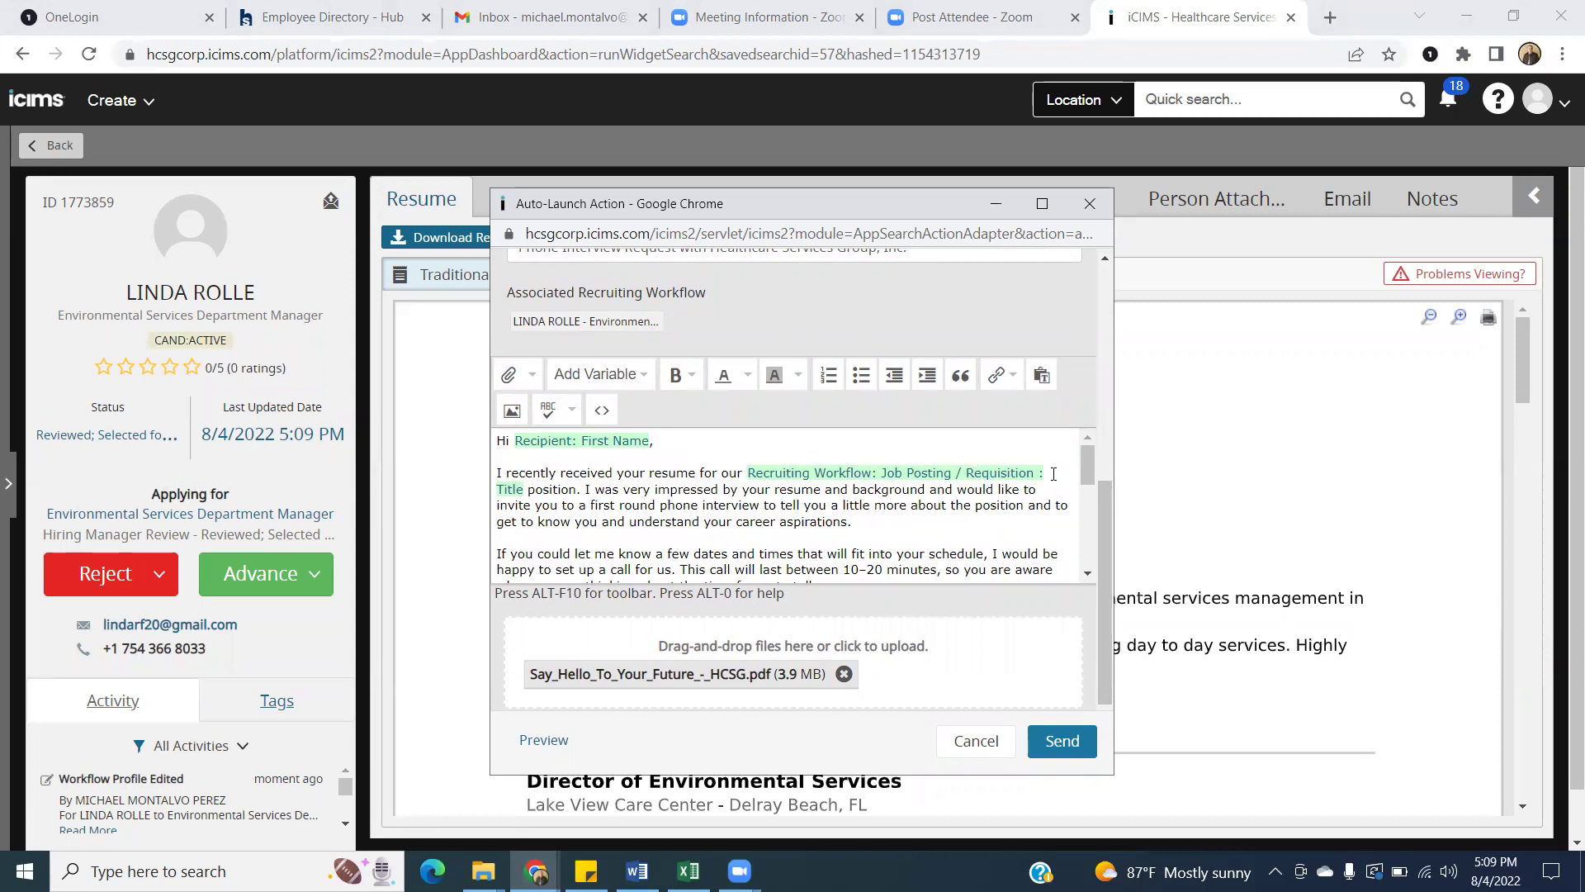
left_click_drag(1085, 467, 1087, 495)
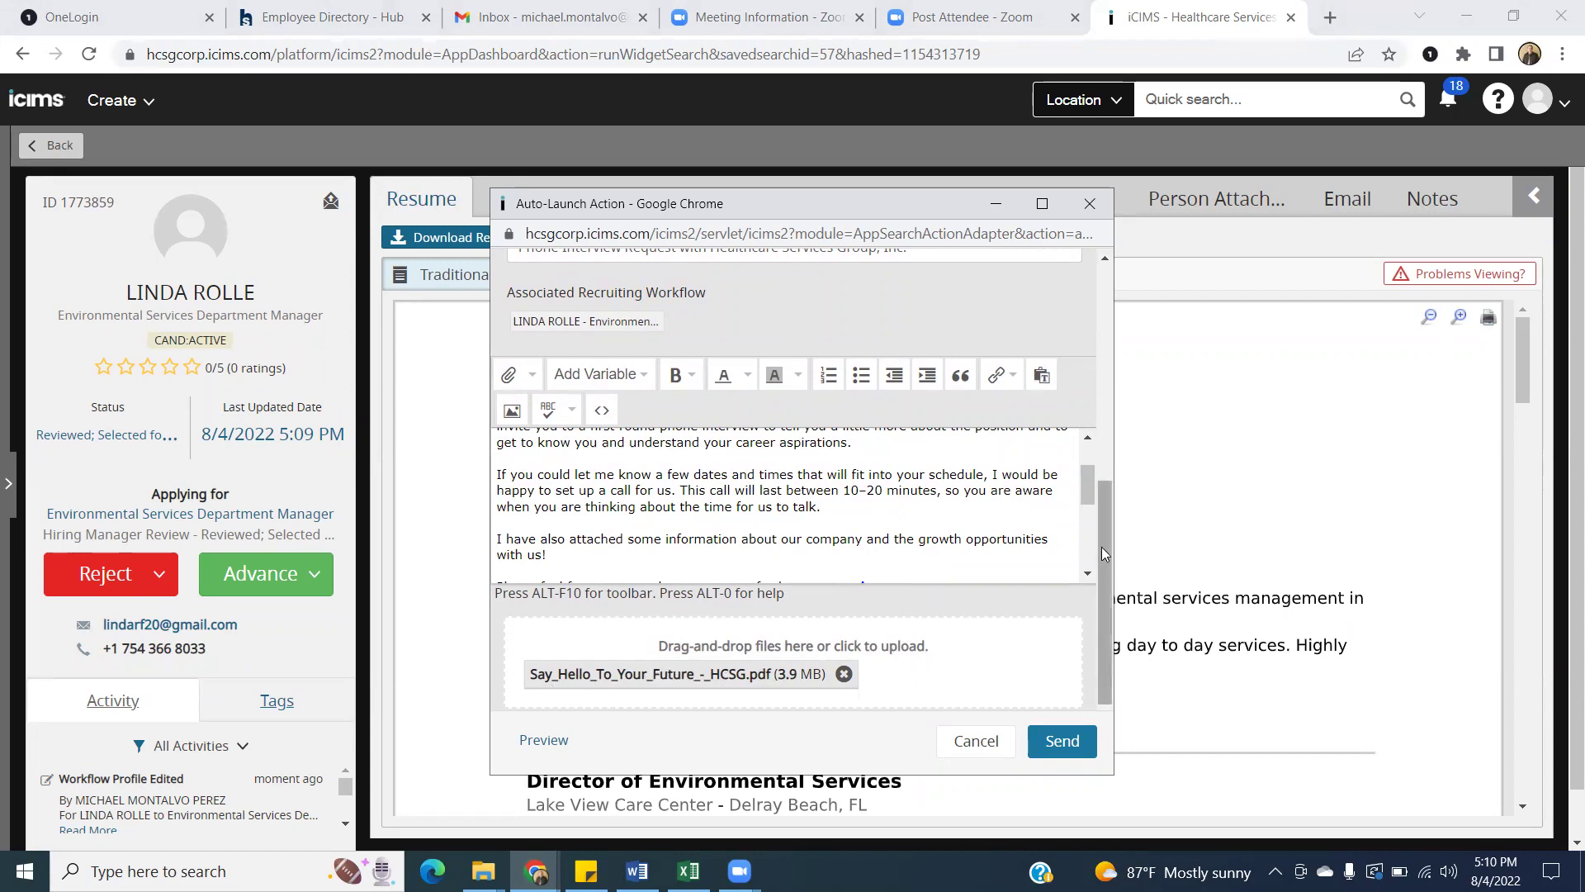
left_click_drag(1102, 546, 1082, 650)
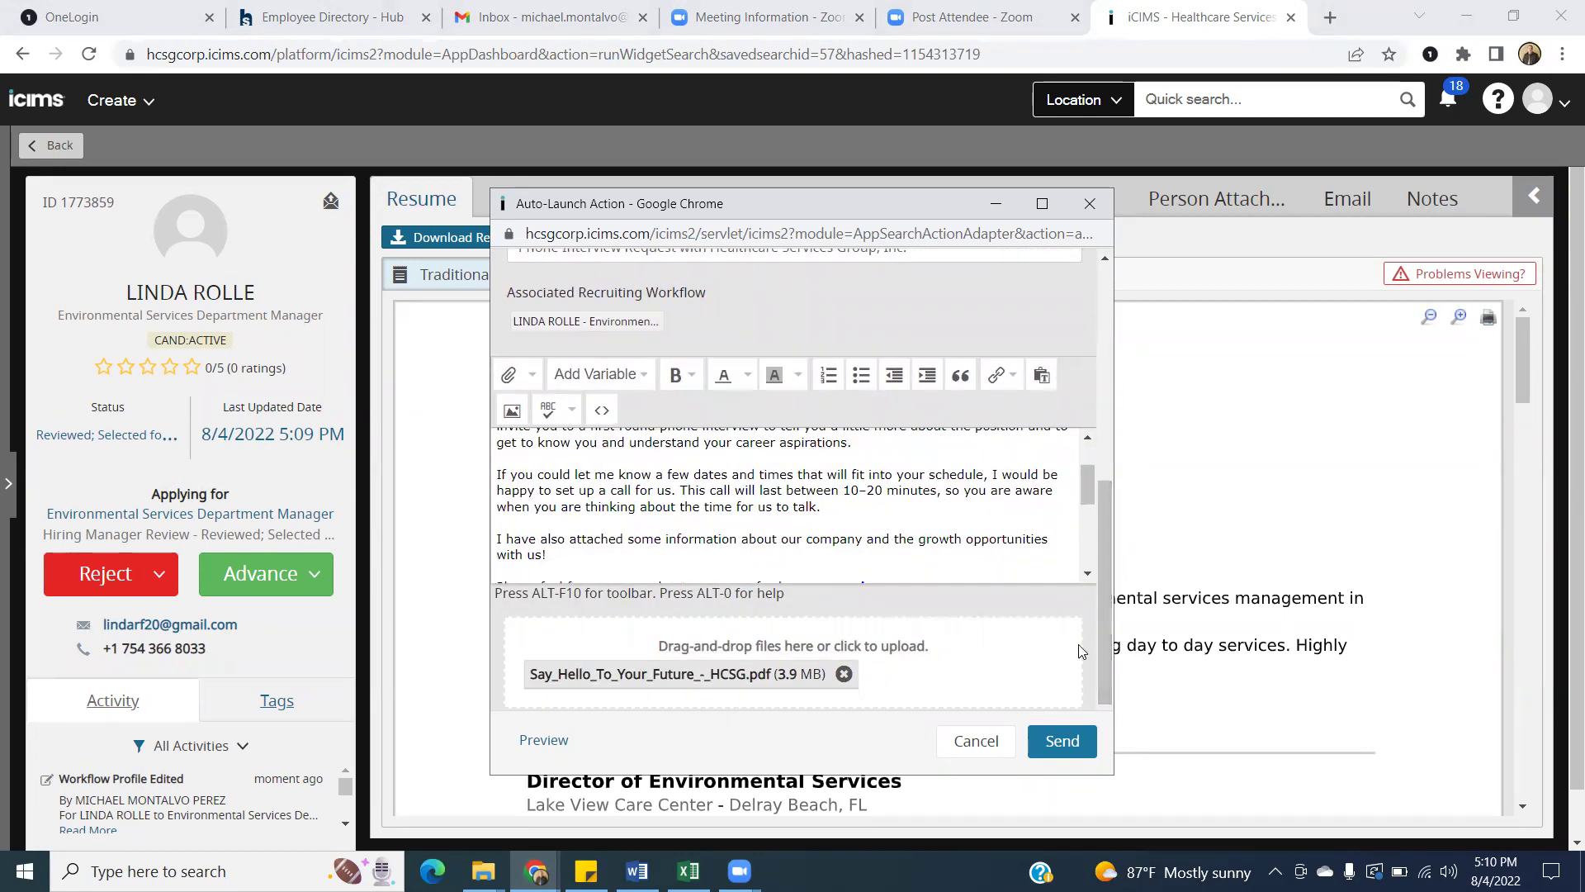
left_click(1060, 745)
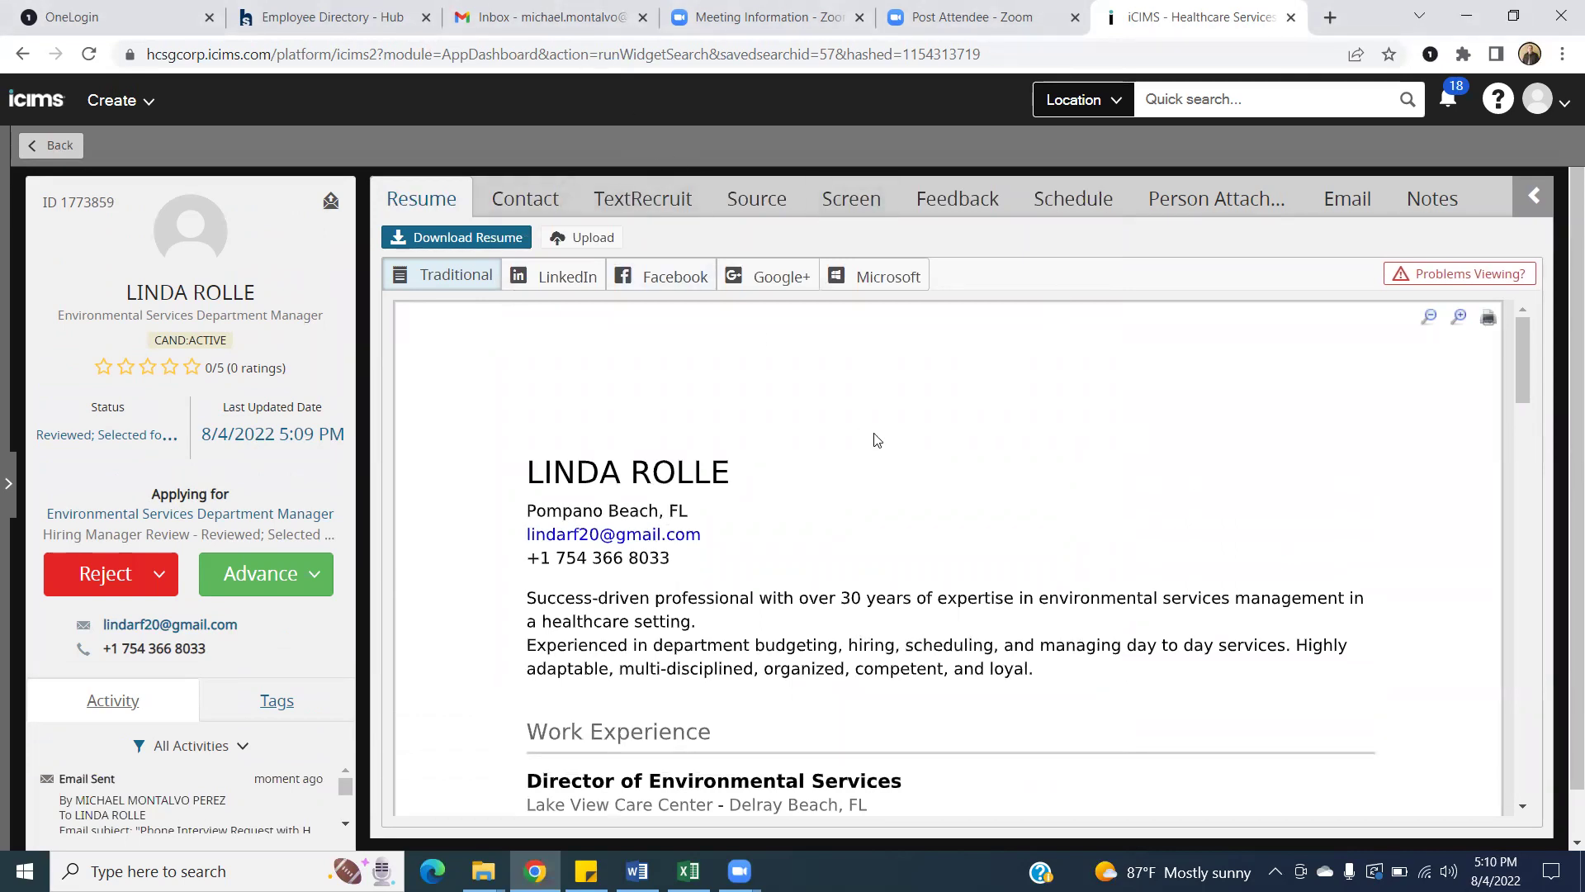
left_click(537, 7)
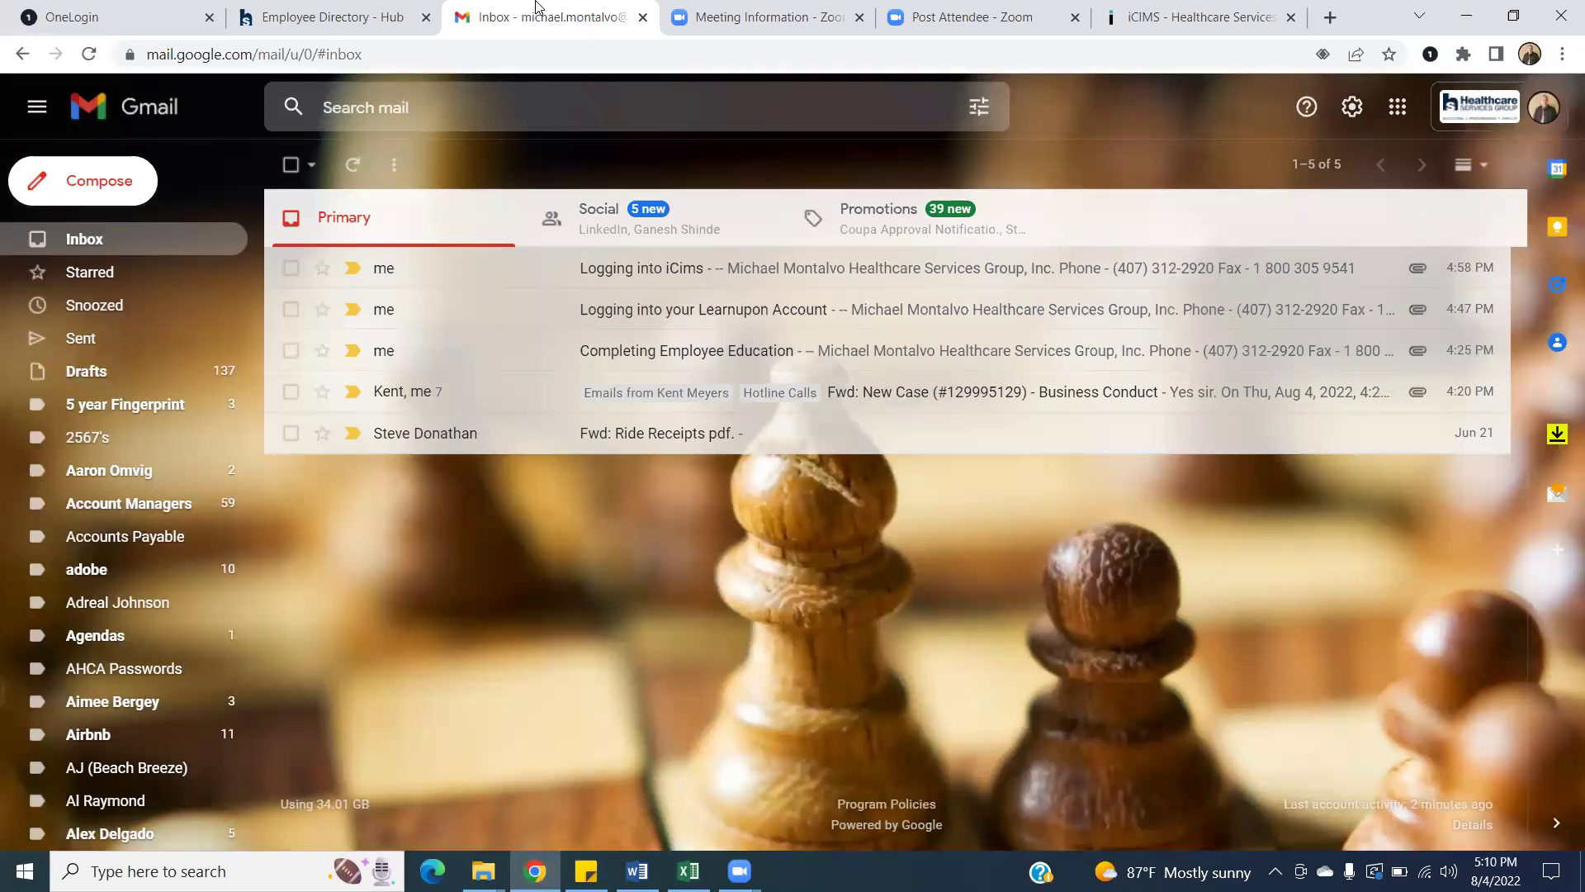
left_click(1134, 7)
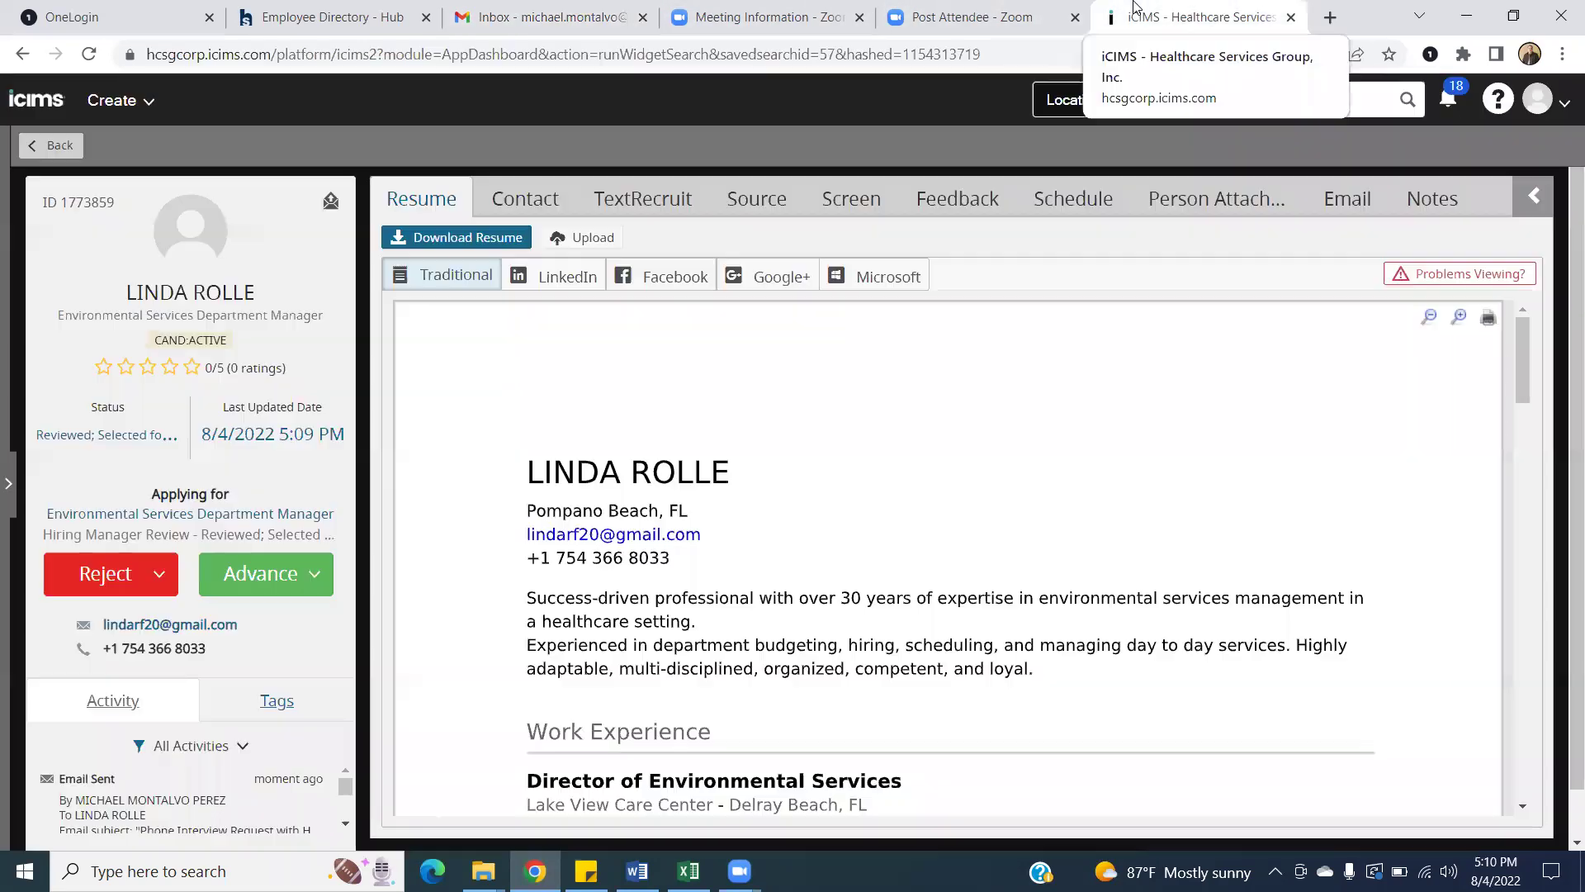
left_click(59, 147)
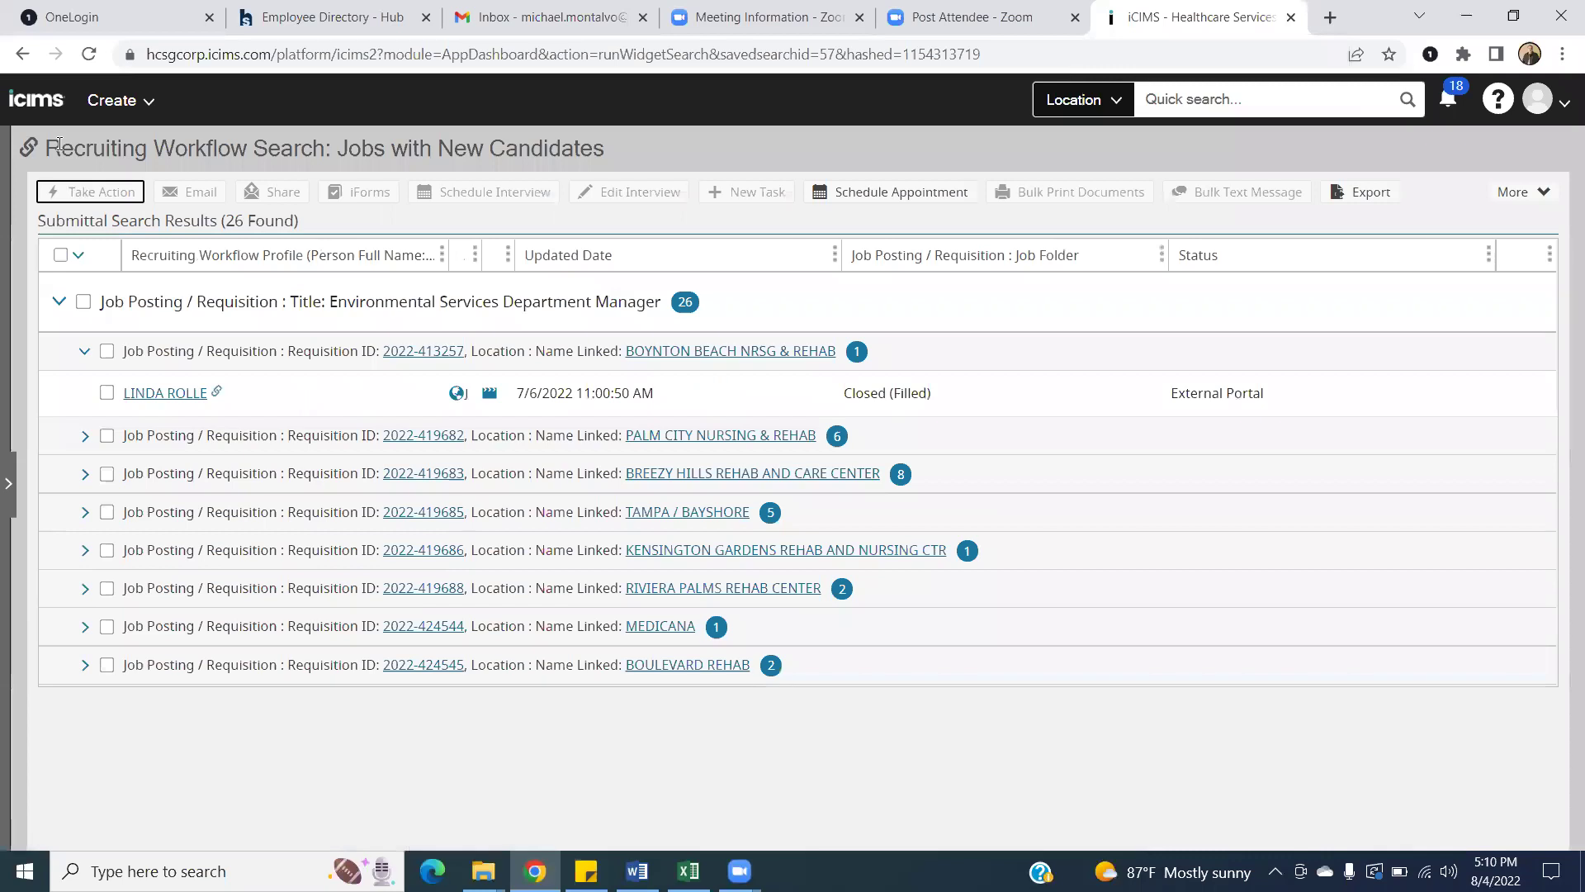
left_click(82, 353)
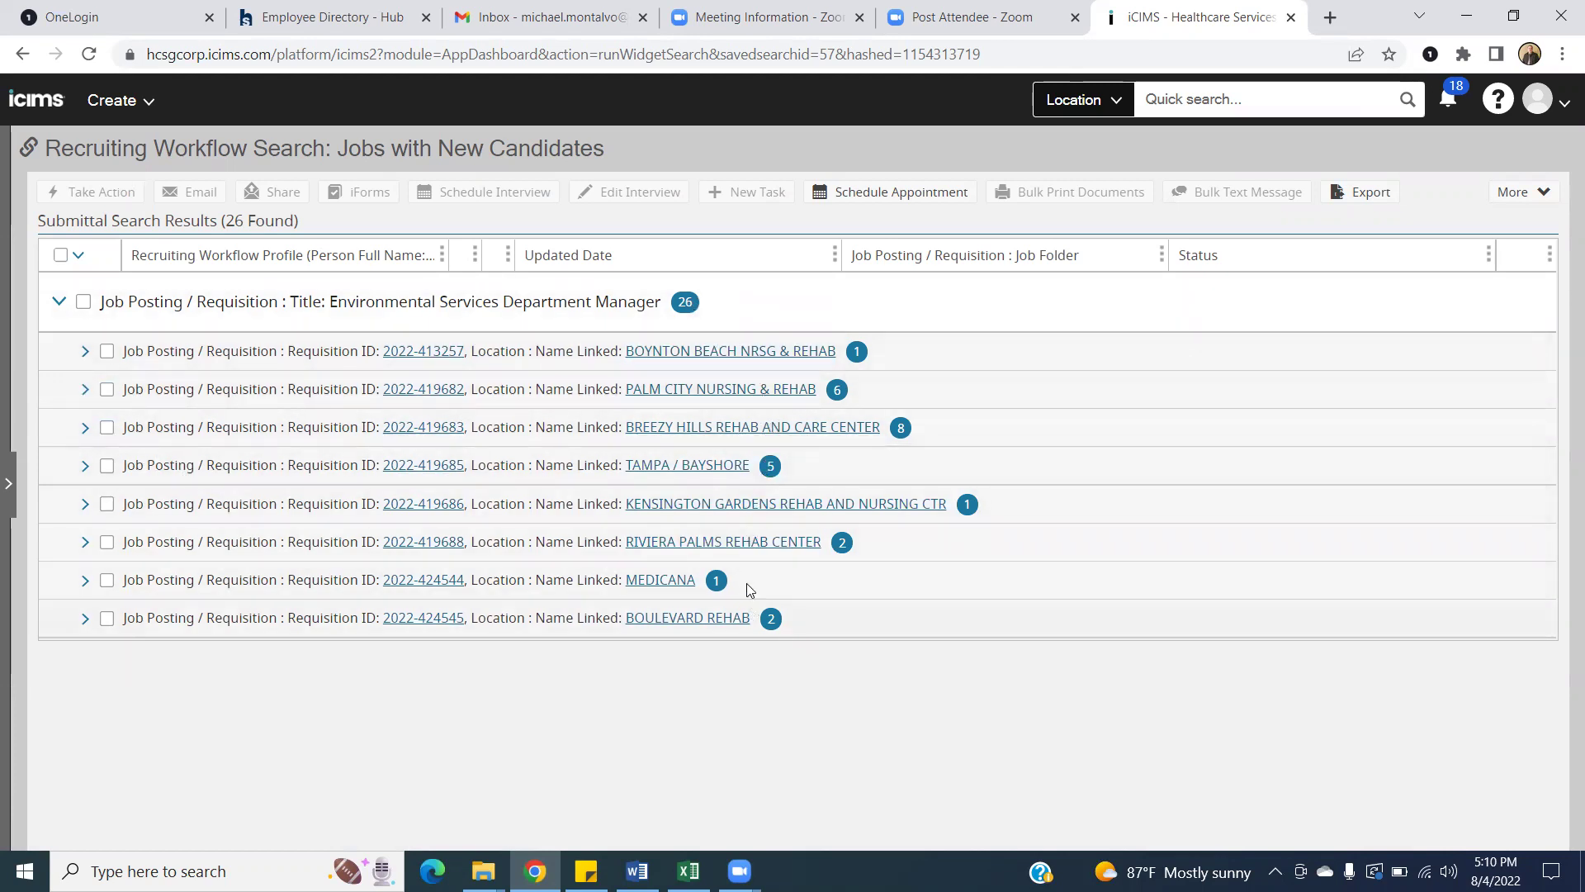
left_click(576, 6)
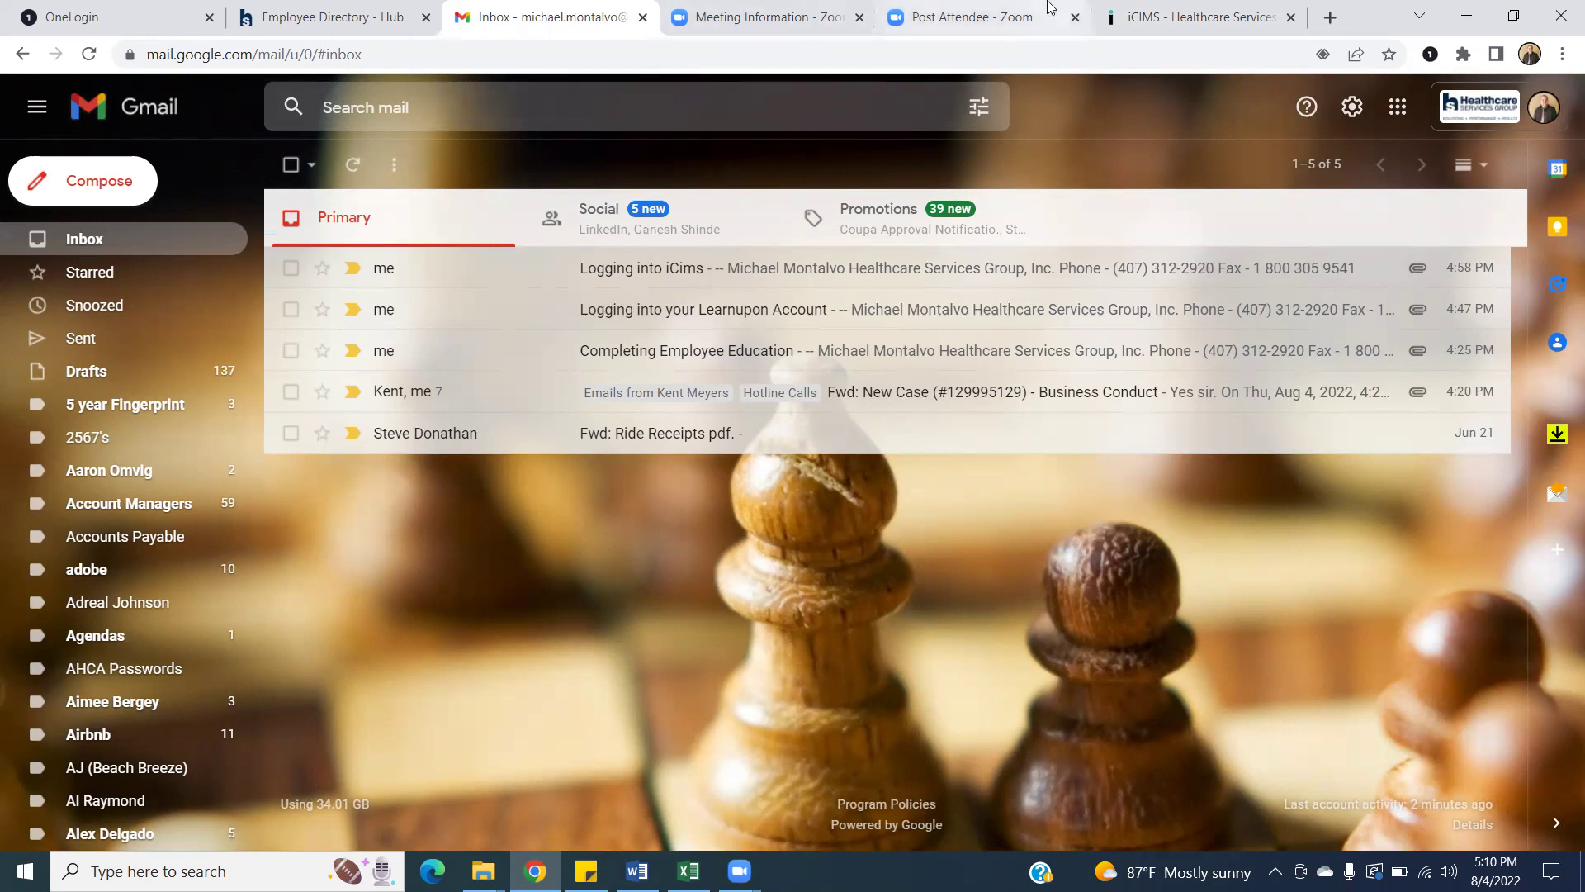
left_click(1197, 16)
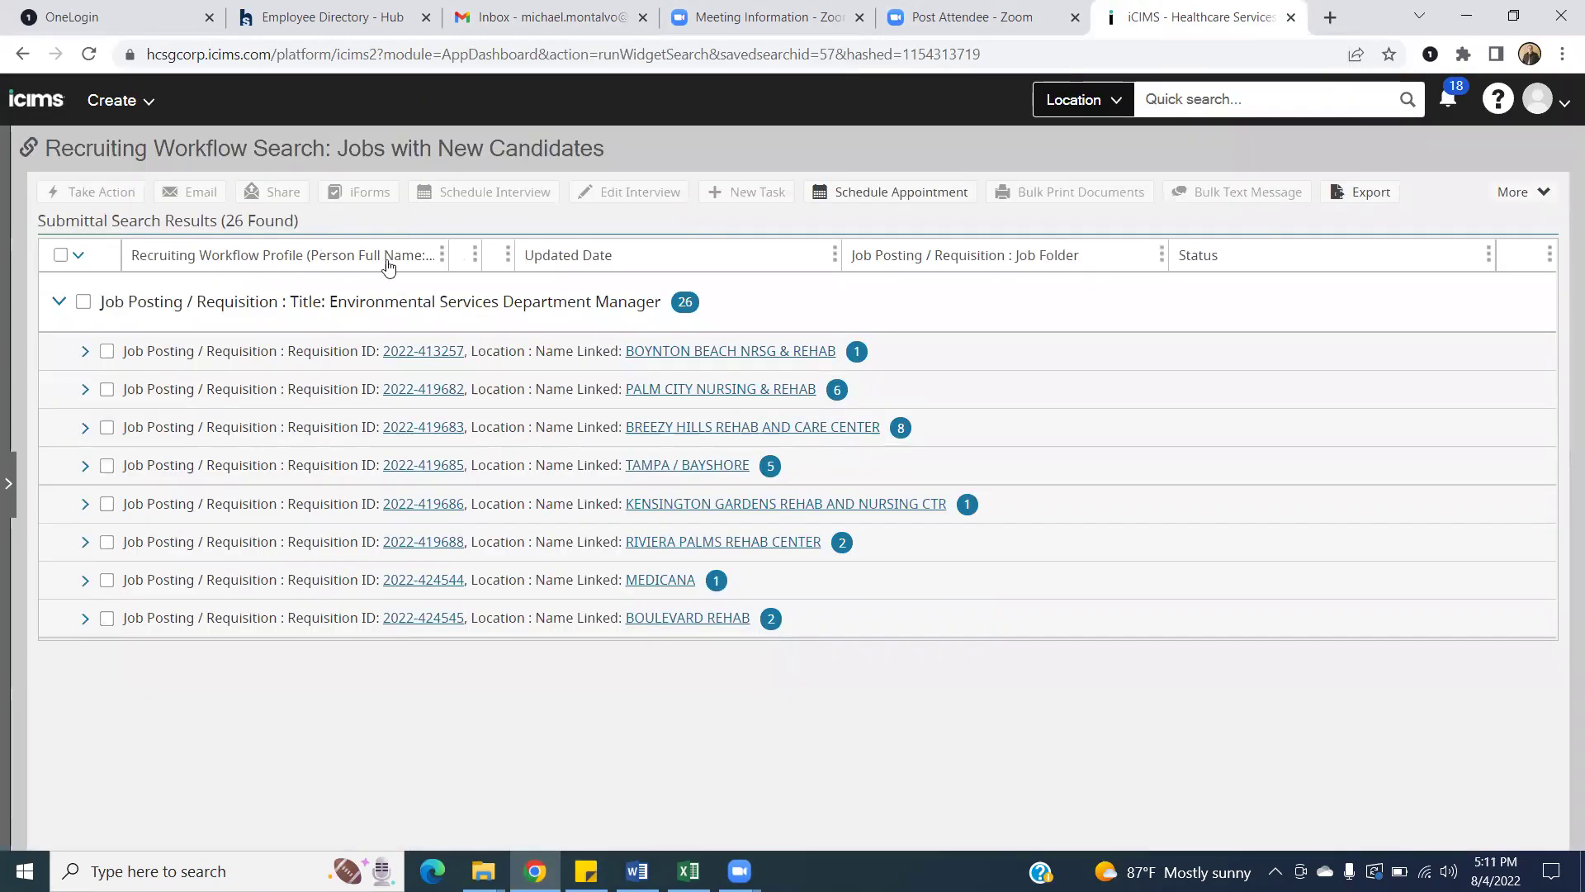
left_click(84, 353)
left_click(166, 394)
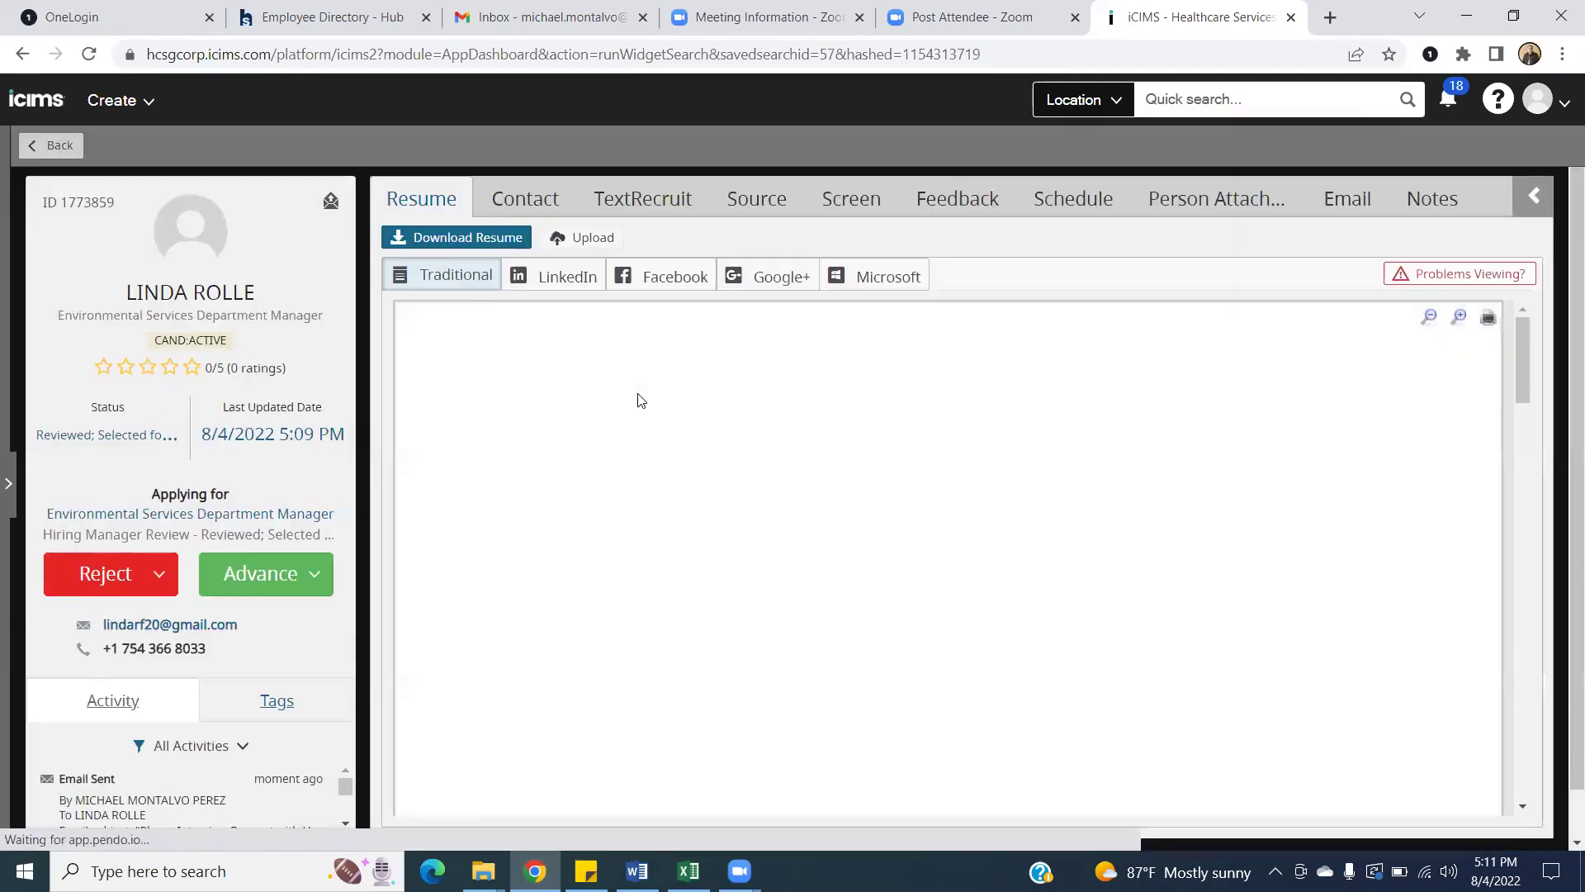
Reject with Reviewed; Not Selected, browse disposition reasons, and close the popup without choosing one
left_click(156, 574)
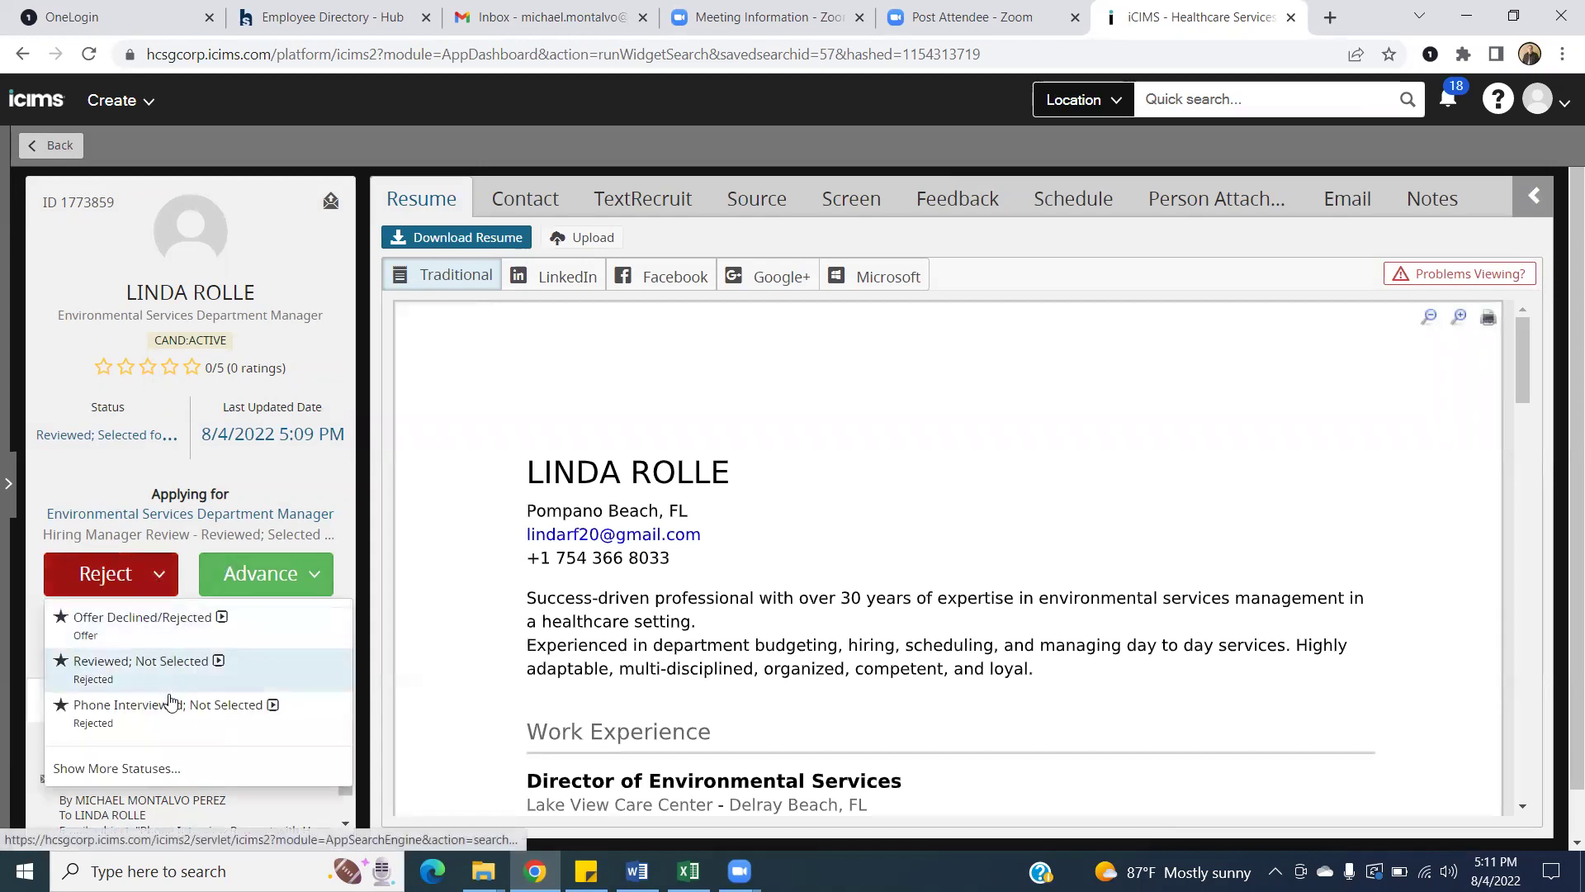
left_click(230, 679)
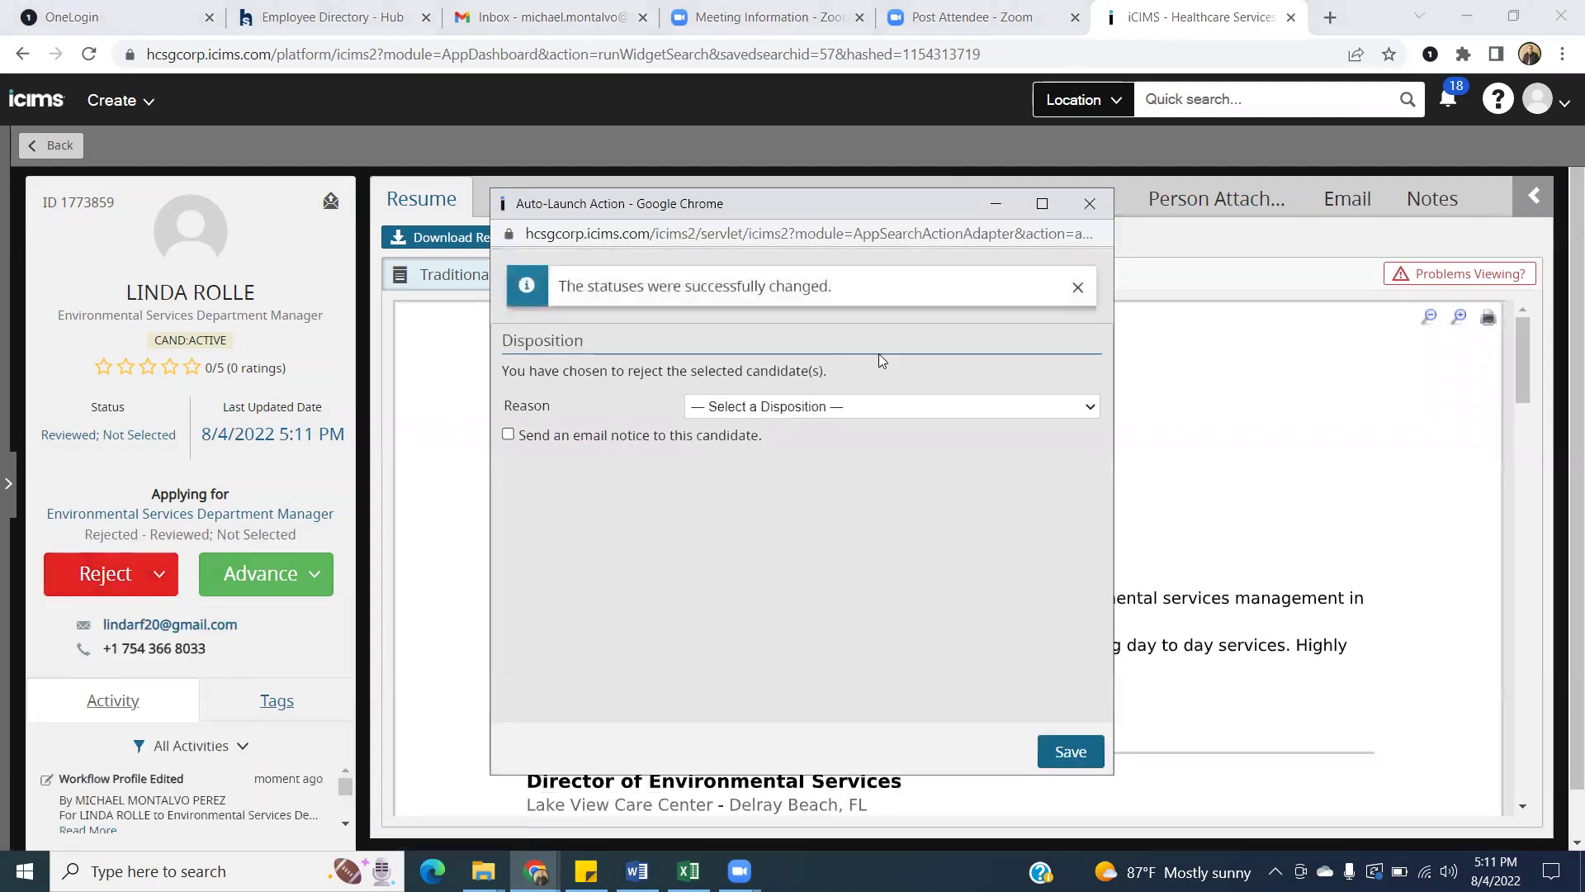
left_click(914, 404)
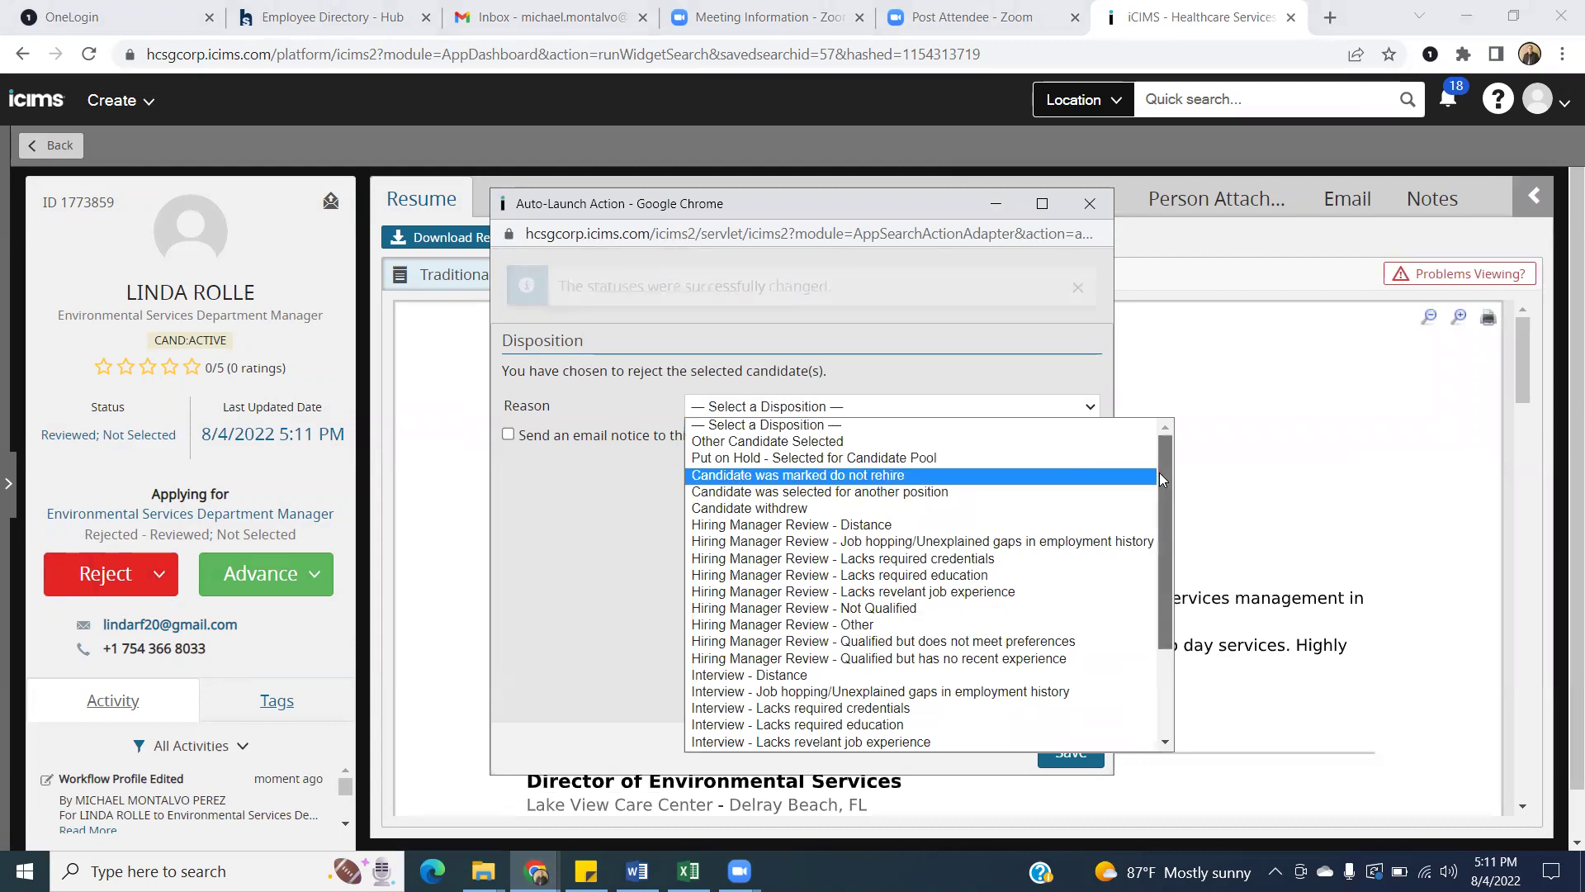
left_click_drag(1160, 473, 1164, 580)
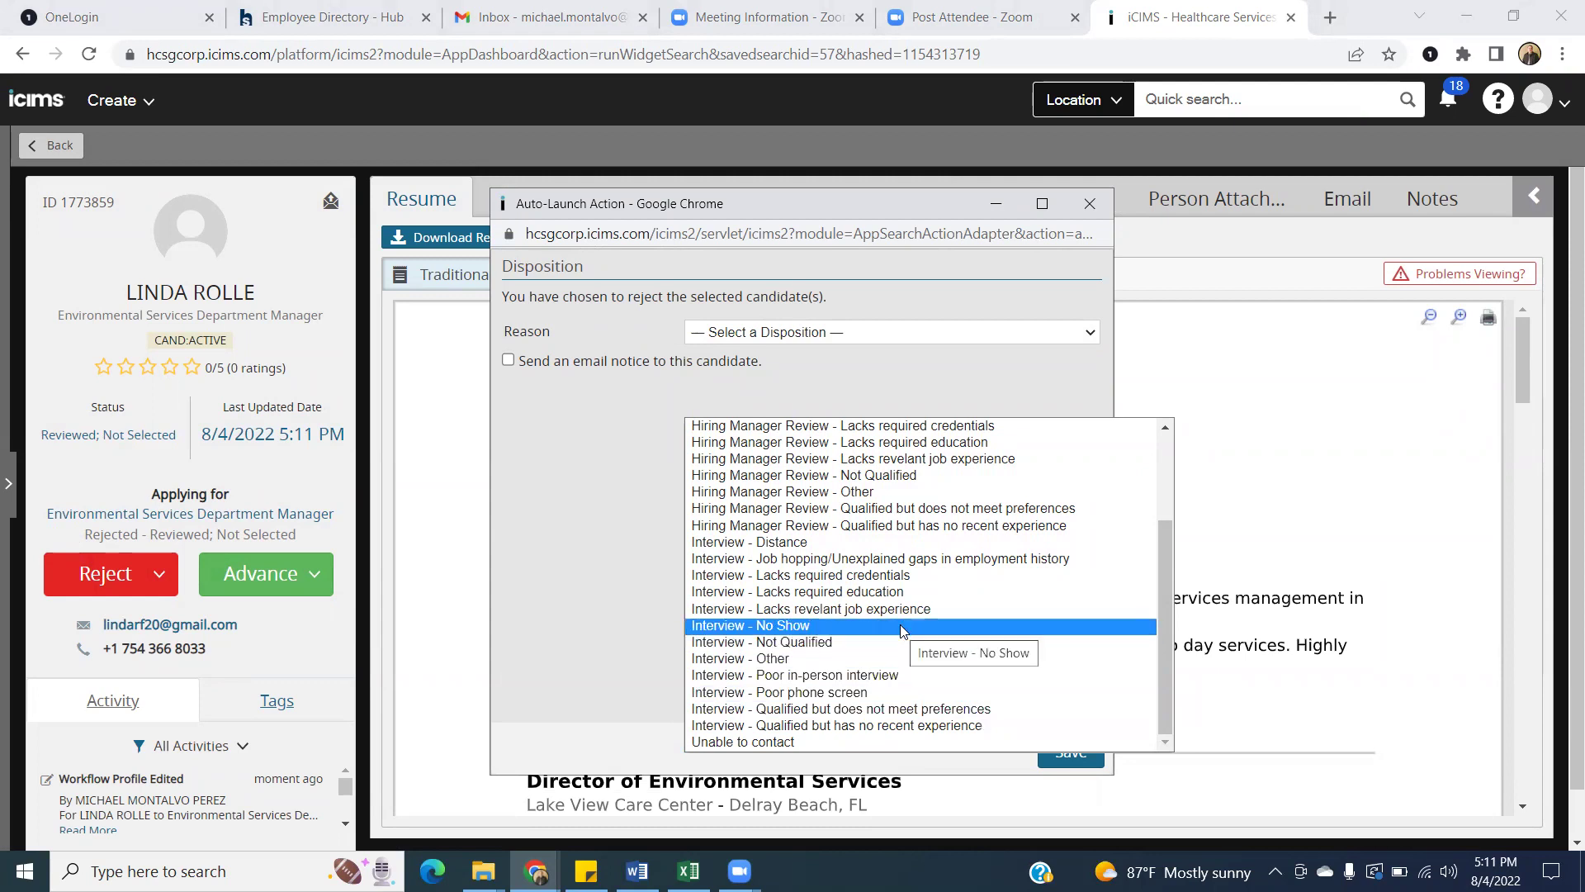
left_click_drag(1166, 568, 1152, 458)
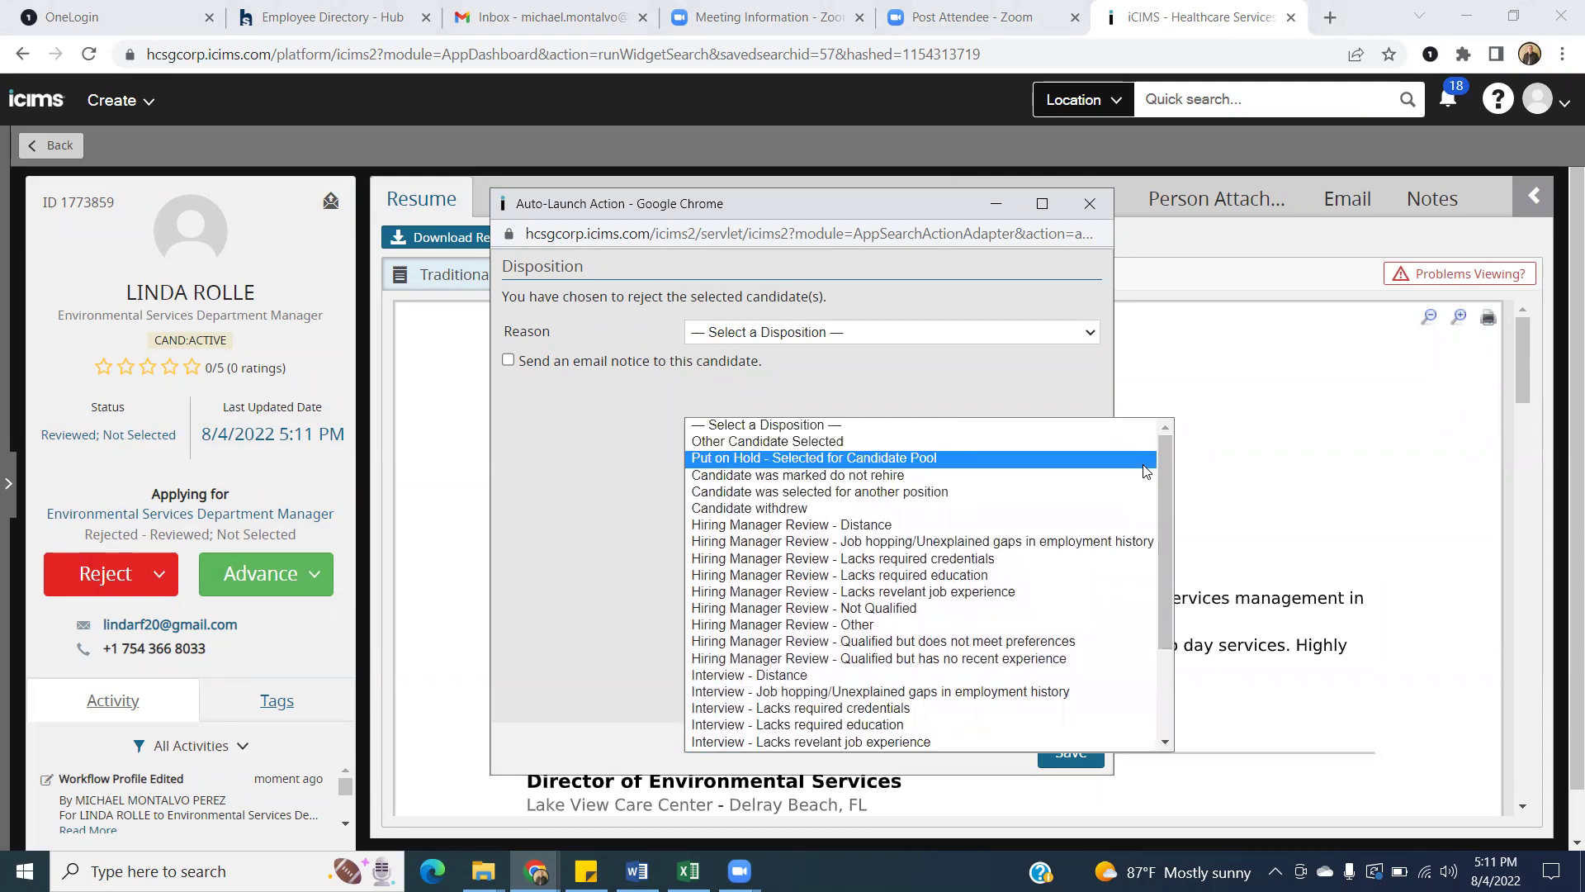
left_click(1012, 397)
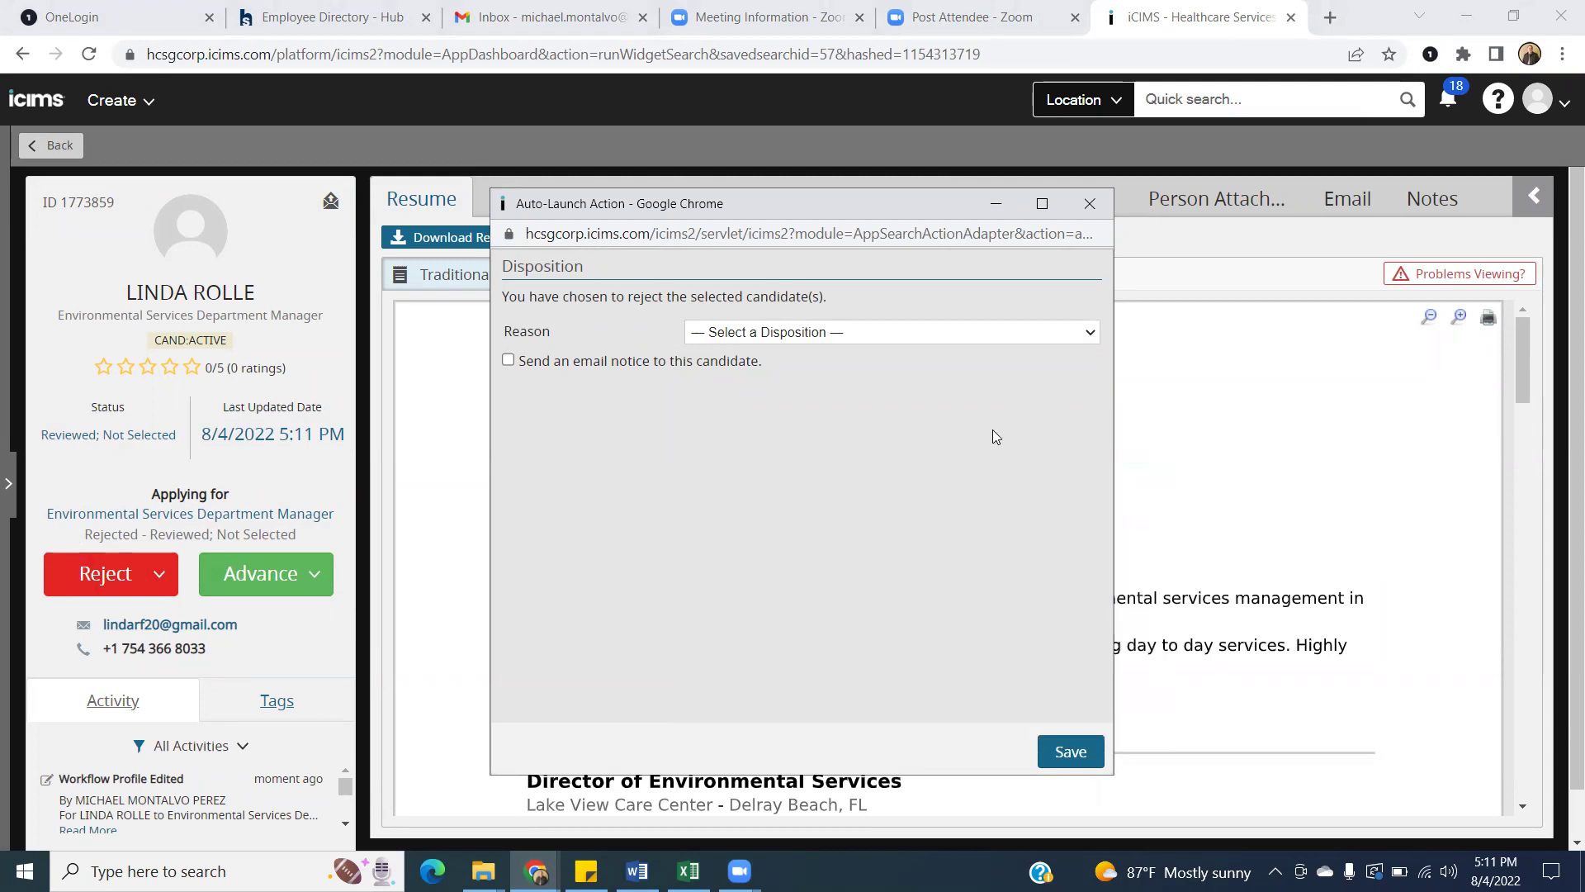
left_click(1093, 203)
Confirm leaving the disposition popup and return to the iCIMS home dashboard
left_click(900, 345)
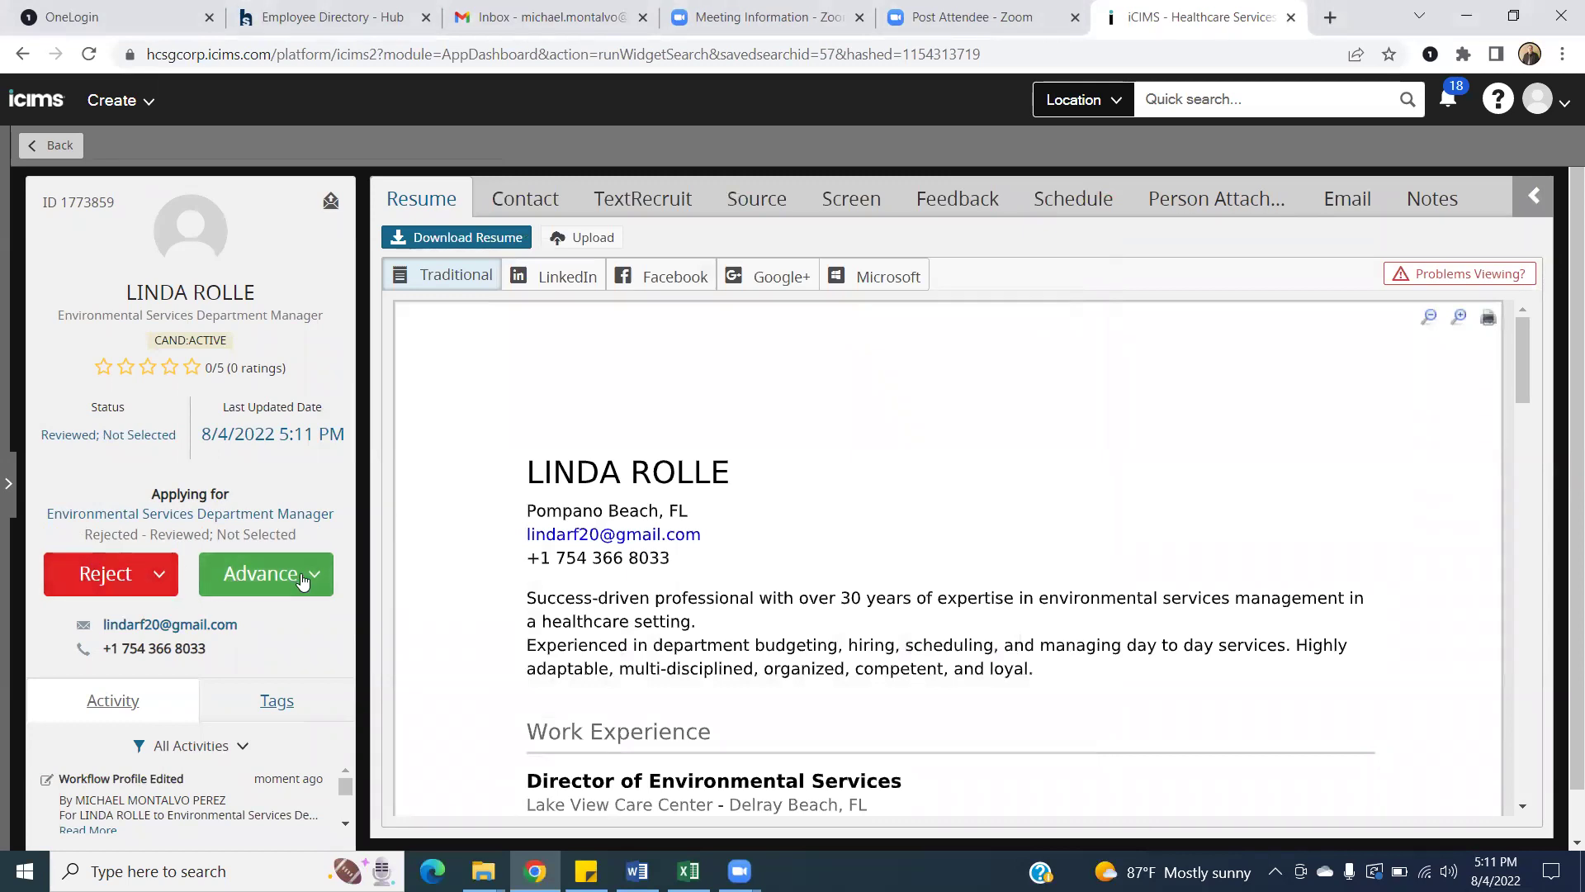
mouse_move(2, 502)
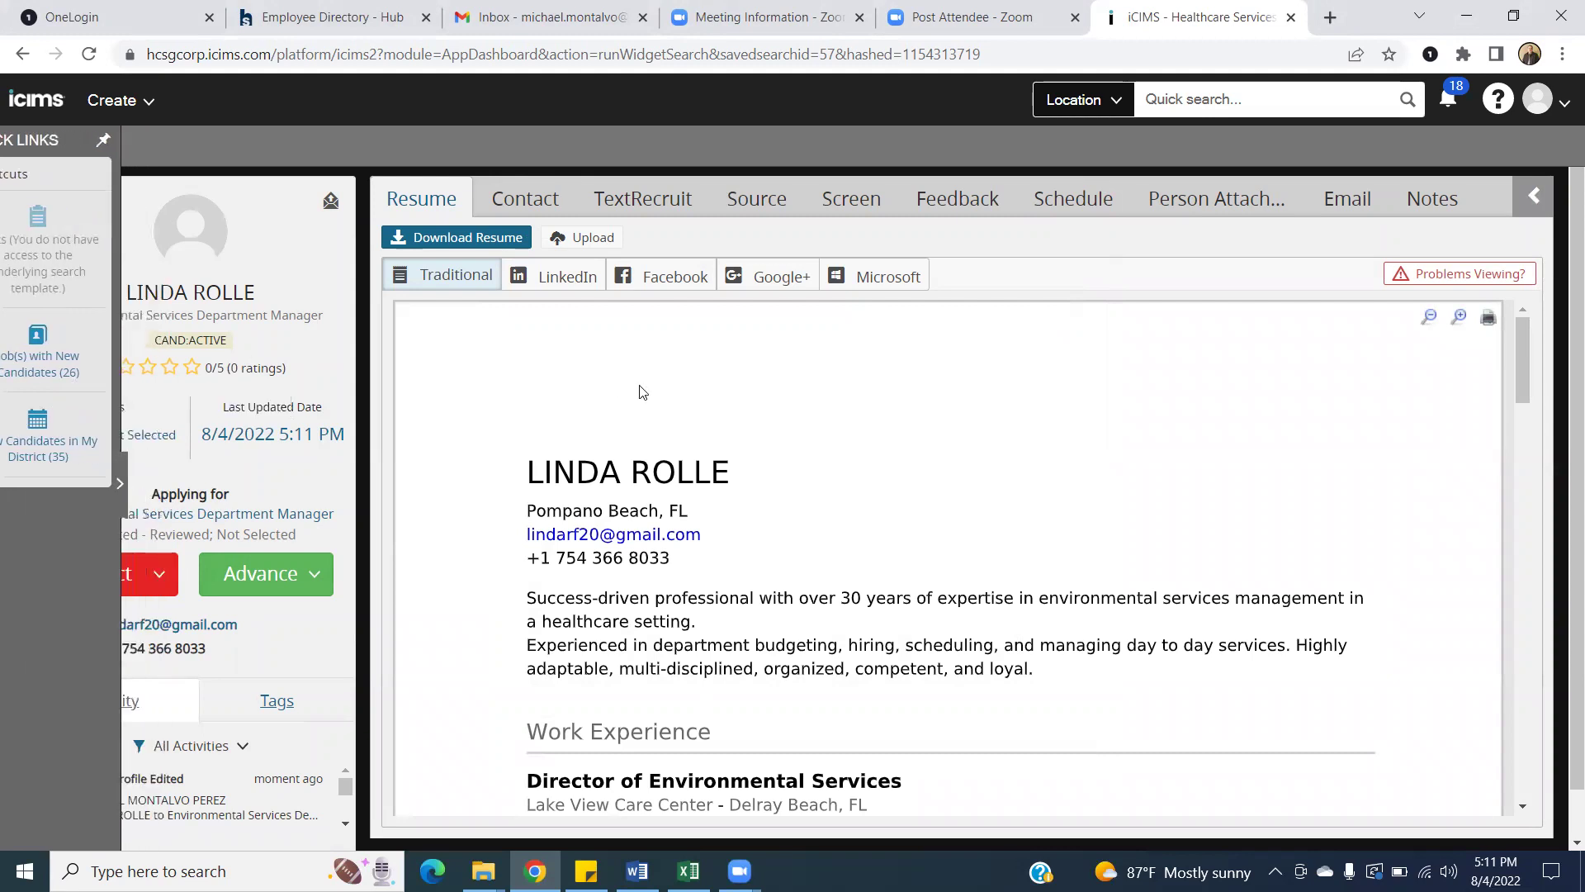
left_click(22, 100)
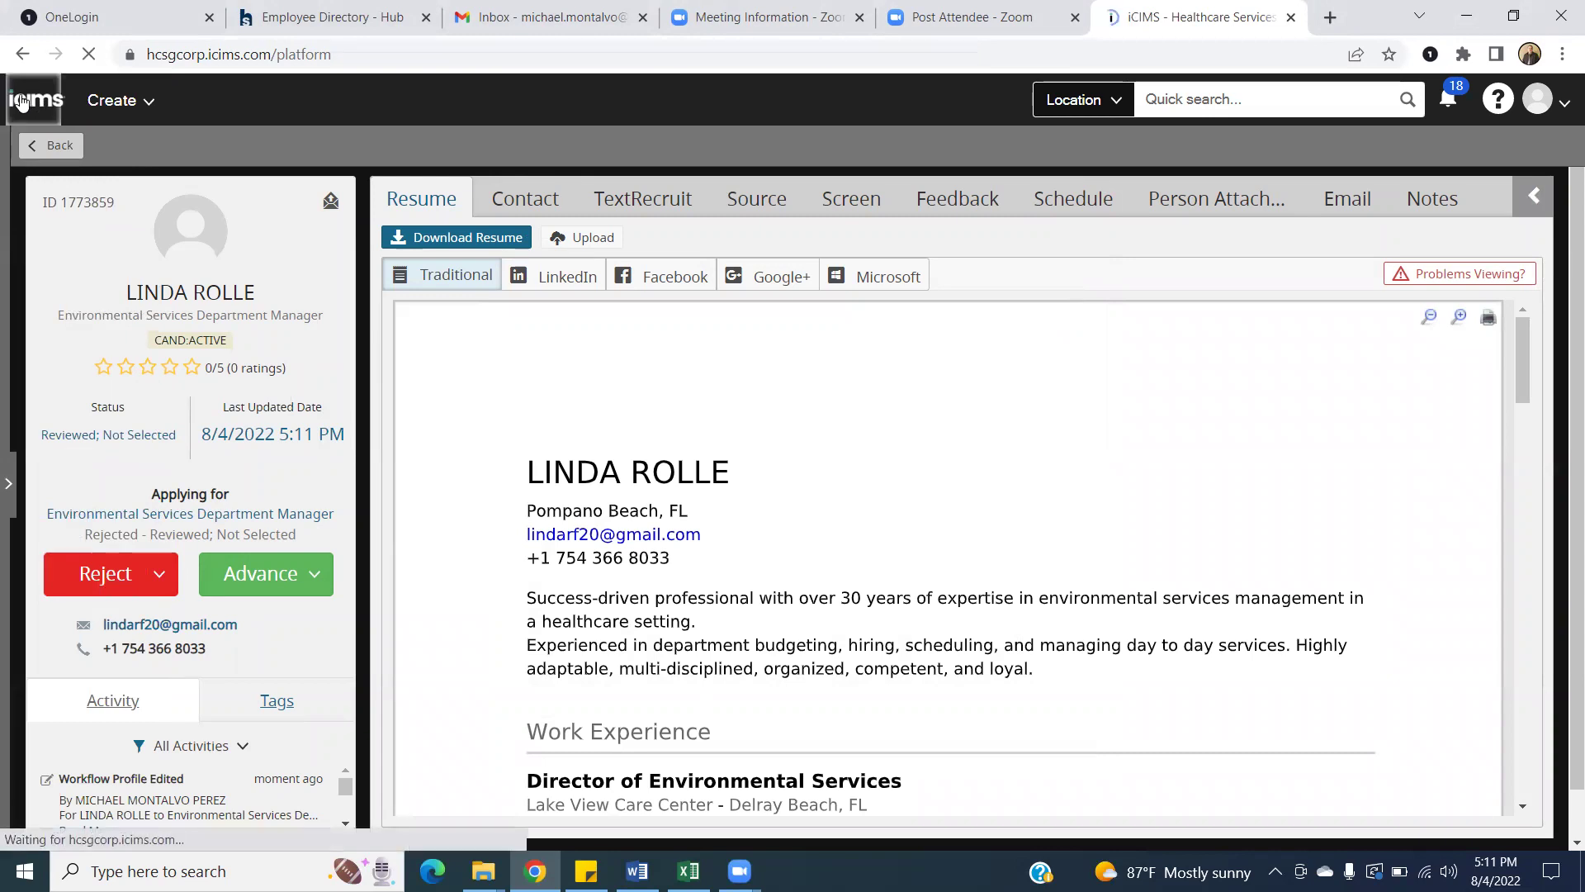